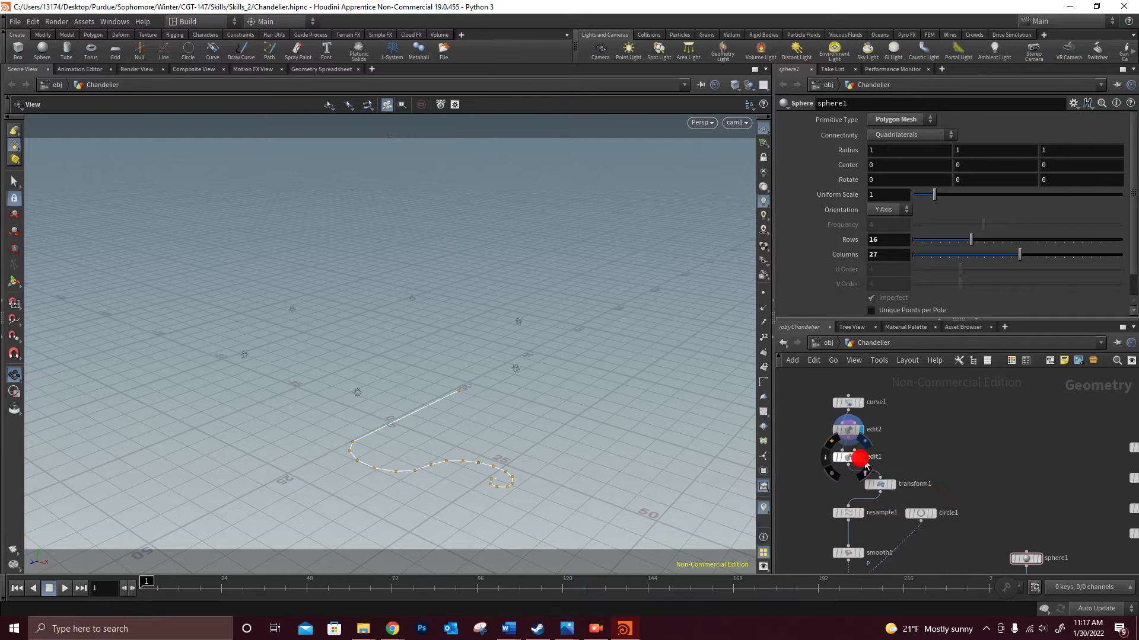
# - Show the curve at the edit1 and resample1 nodes and open the resample settings
pyautogui.click(861, 458)
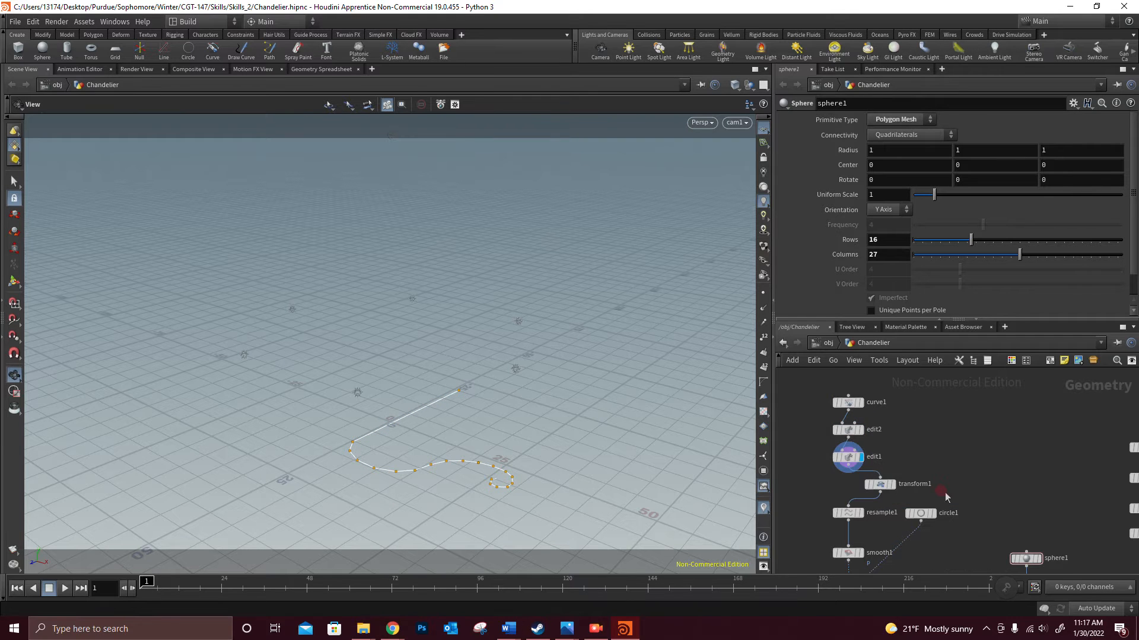
pyautogui.click(848, 513)
pyautogui.click(860, 513)
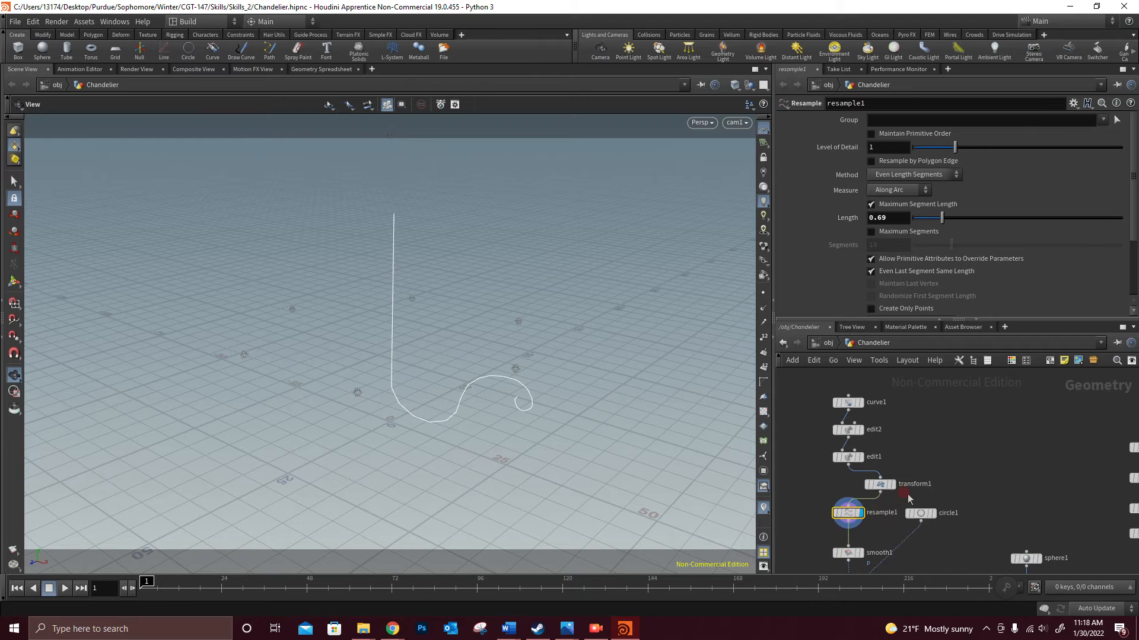
# - Display the smooth1 node's result for the chandelier arm curve and open its settings
pyautogui.moveTo(888, 528); pyautogui.dragTo(904, 457, button='middle')
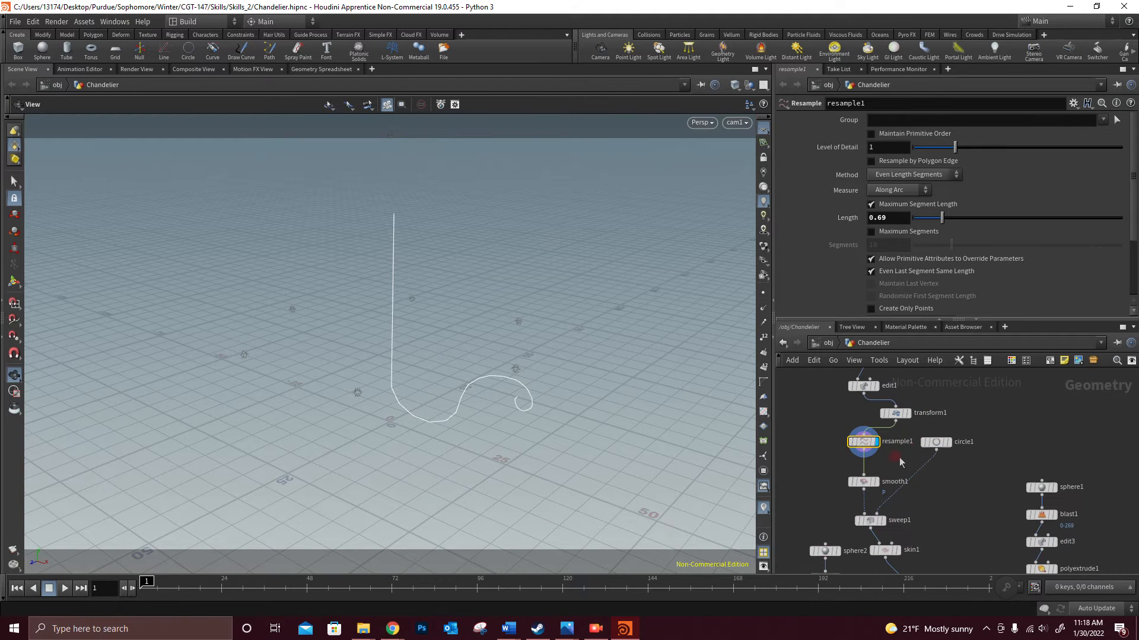
pyautogui.moveTo(872, 484)
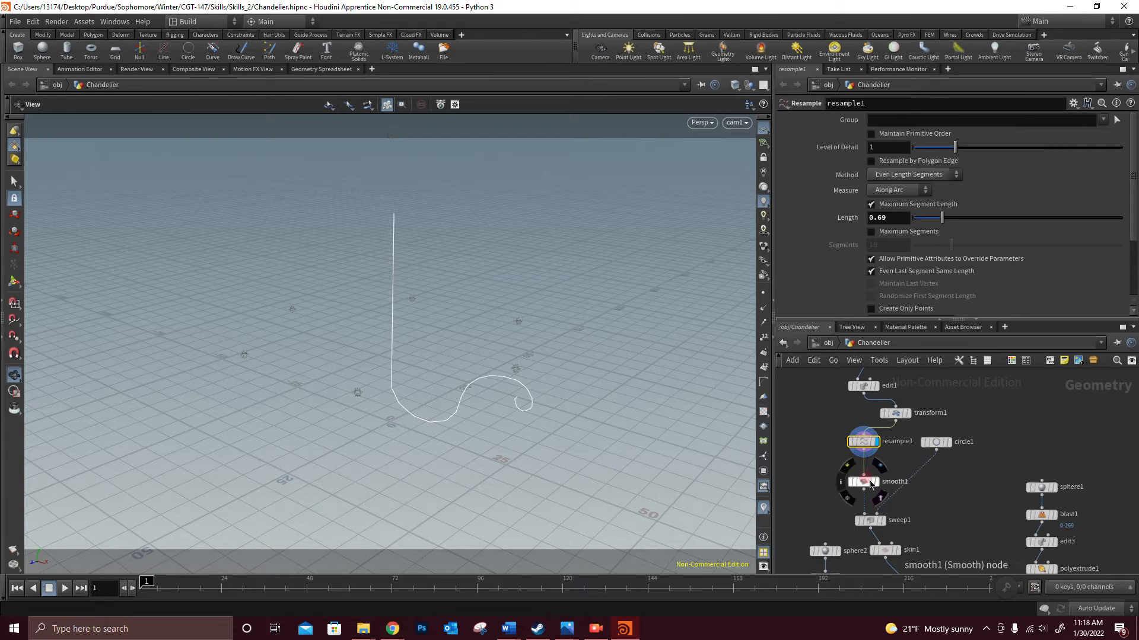
pyautogui.click(867, 483)
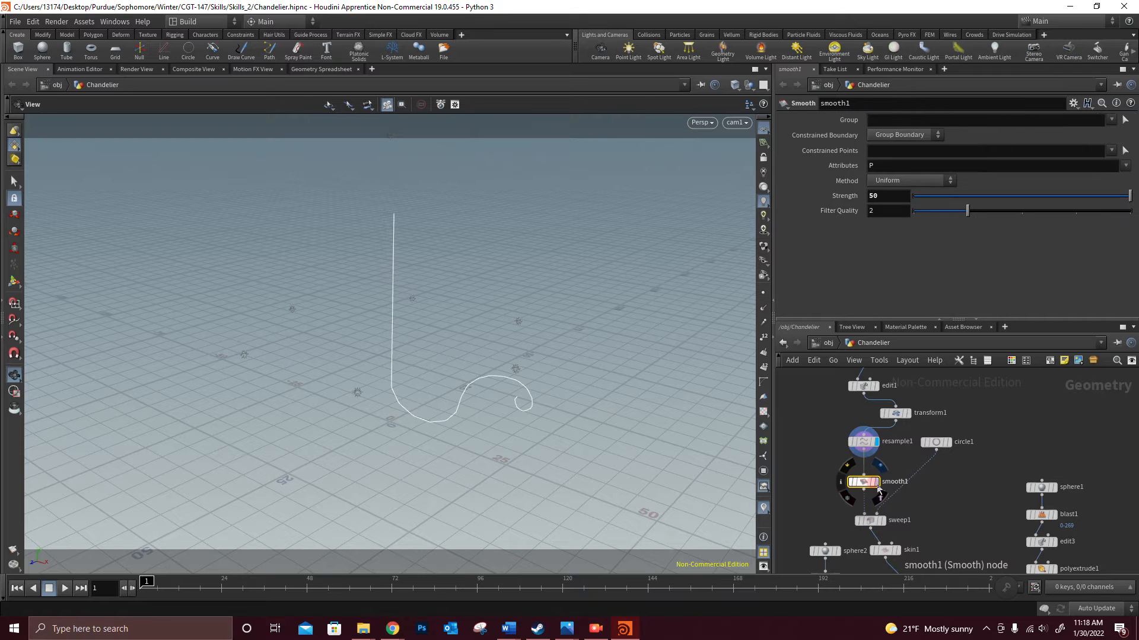
pyautogui.click(876, 481)
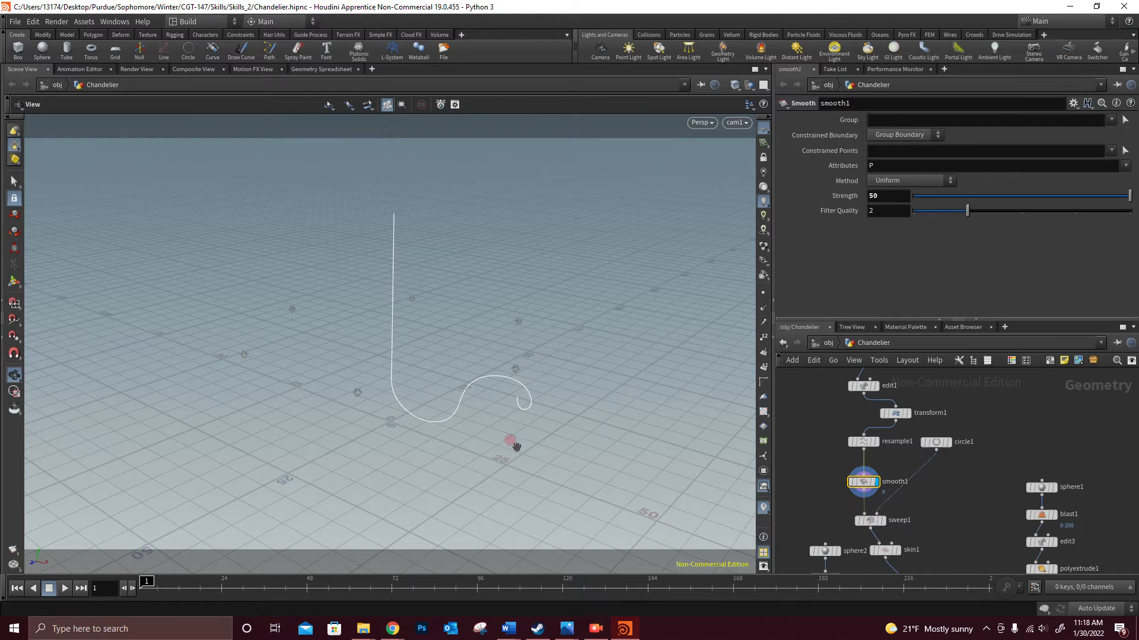
# - Inspect the sweep1 arm and its circle1 cross-section, displaying each node's output and settings
pyautogui.click(865, 521)
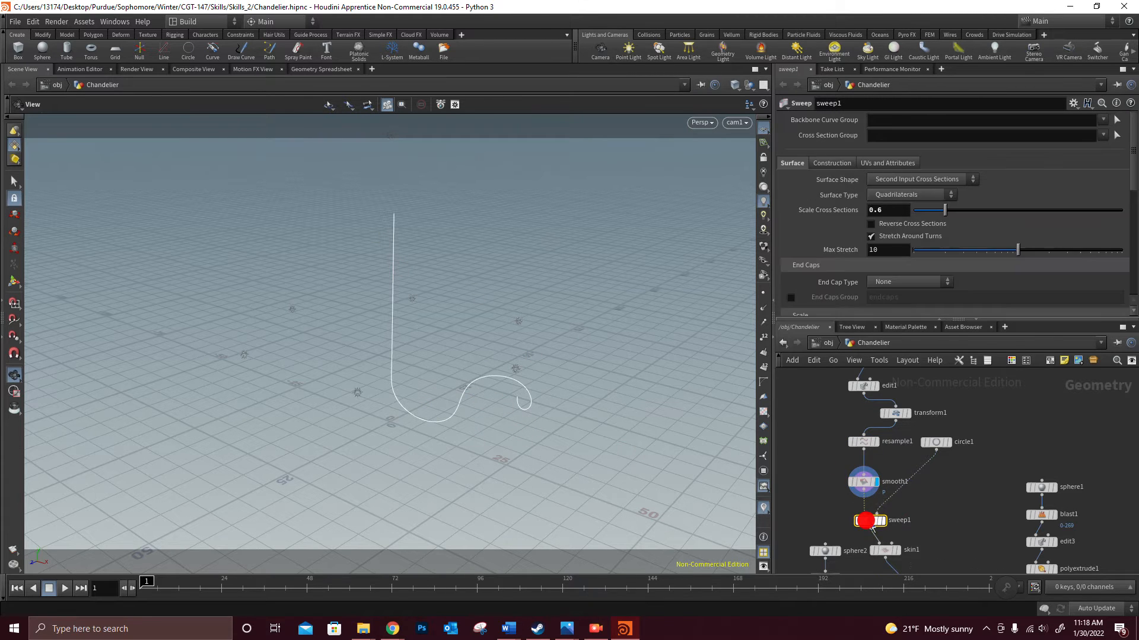
pyautogui.click(881, 522)
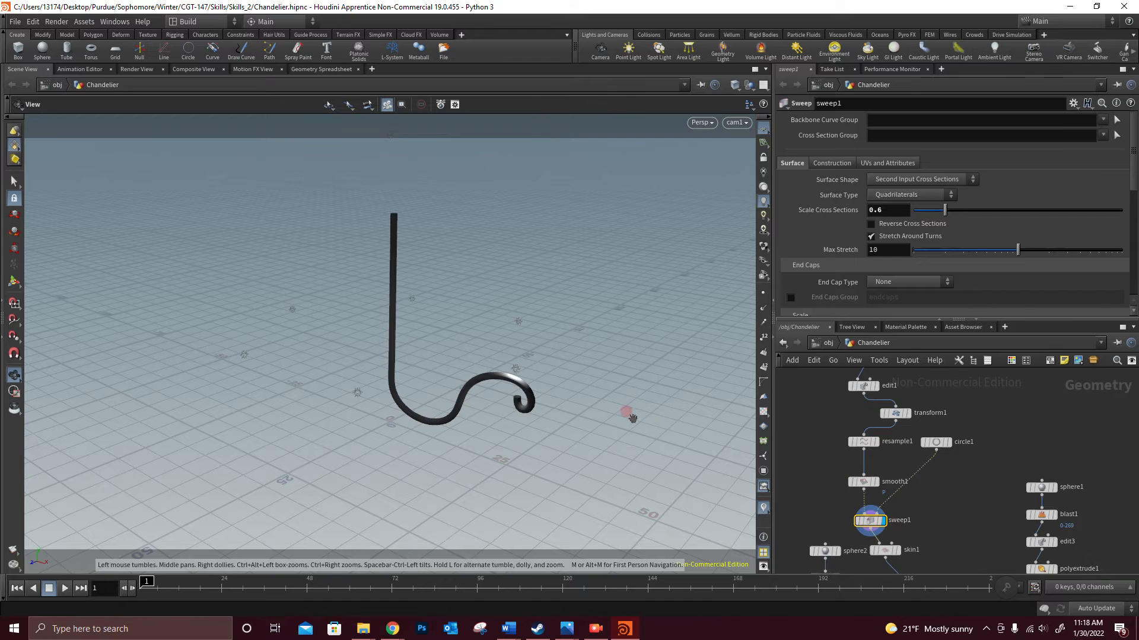
pyautogui.click(936, 441)
pyautogui.click(951, 445)
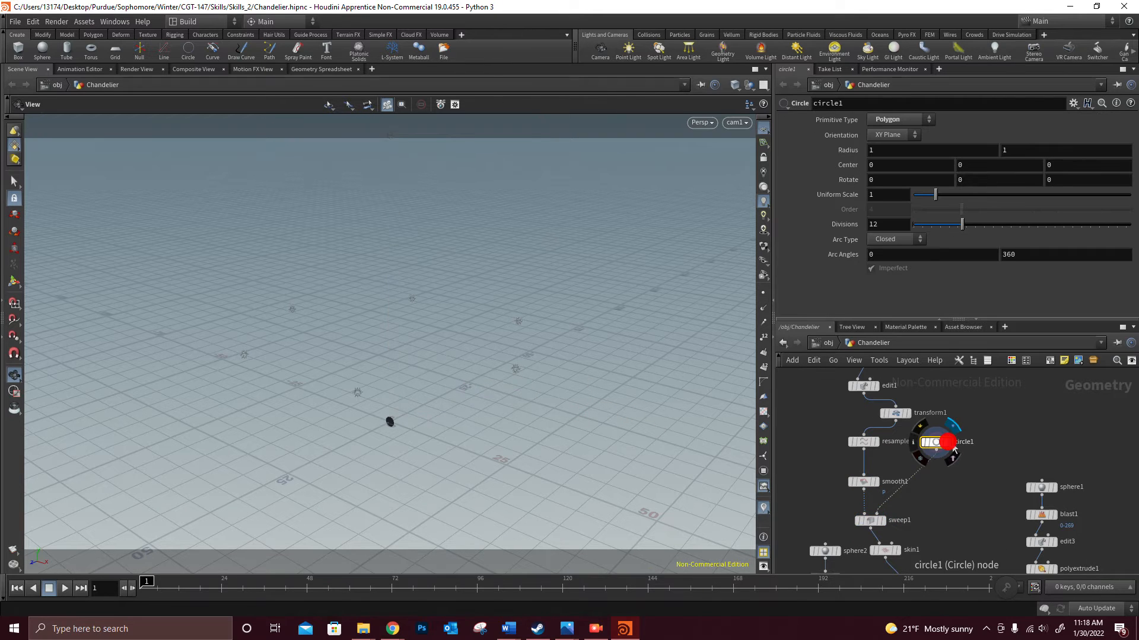
# - Show sweep1 as a template overlay alongside the displayed circle1 cross-section
pyautogui.click(872, 524)
pyautogui.click(883, 521)
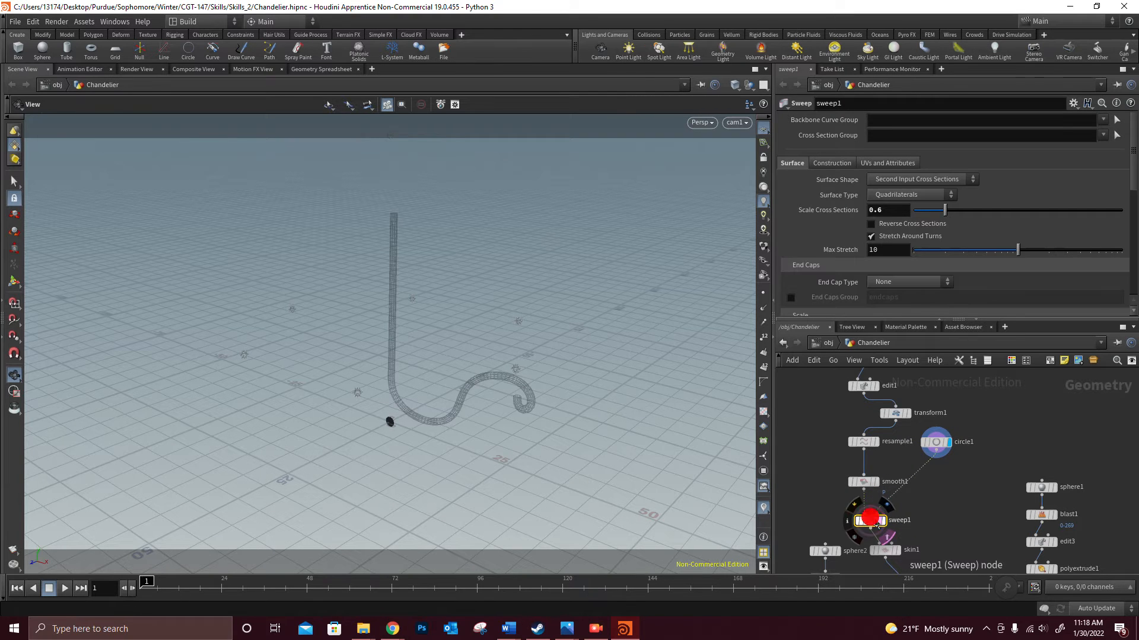
pyautogui.click(717, 488)
# - Display the skin1 node's output for the arm and open its settings
pyautogui.scroll(-1, 899, 524)
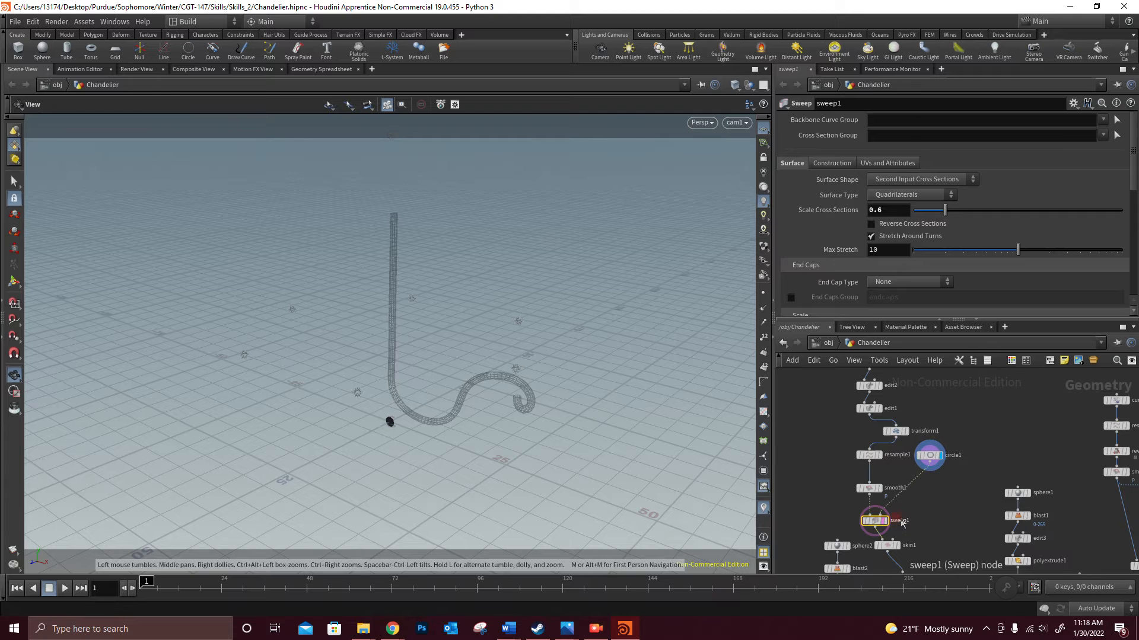
pyautogui.moveTo(912, 517); pyautogui.dragTo(920, 419, button='middle')
pyautogui.scroll(2, 903, 443)
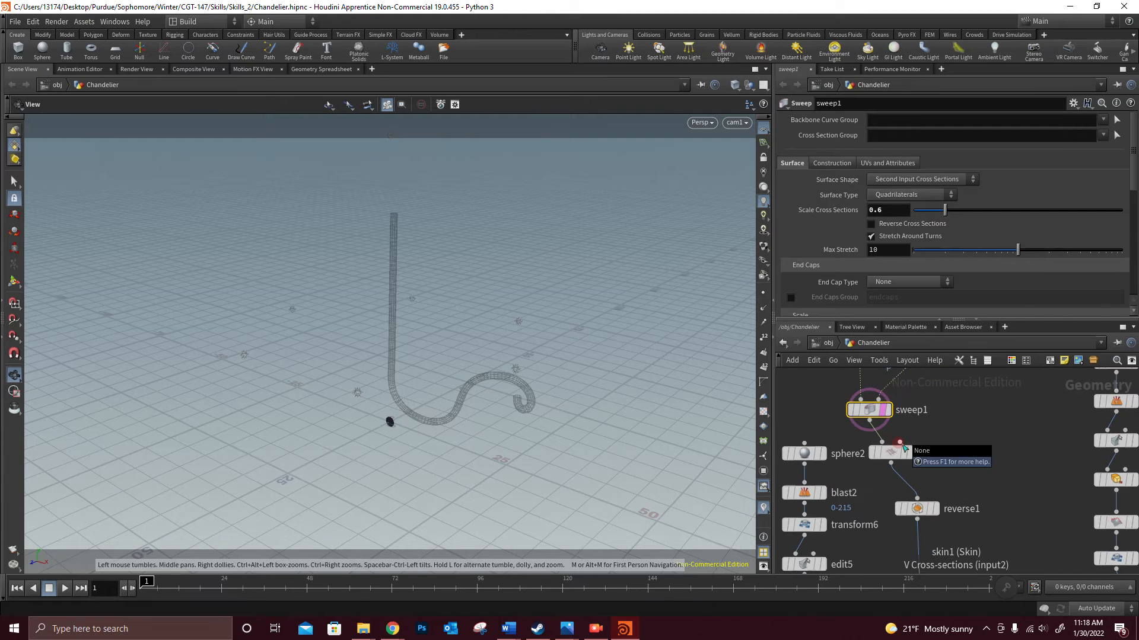
pyautogui.click(893, 453)
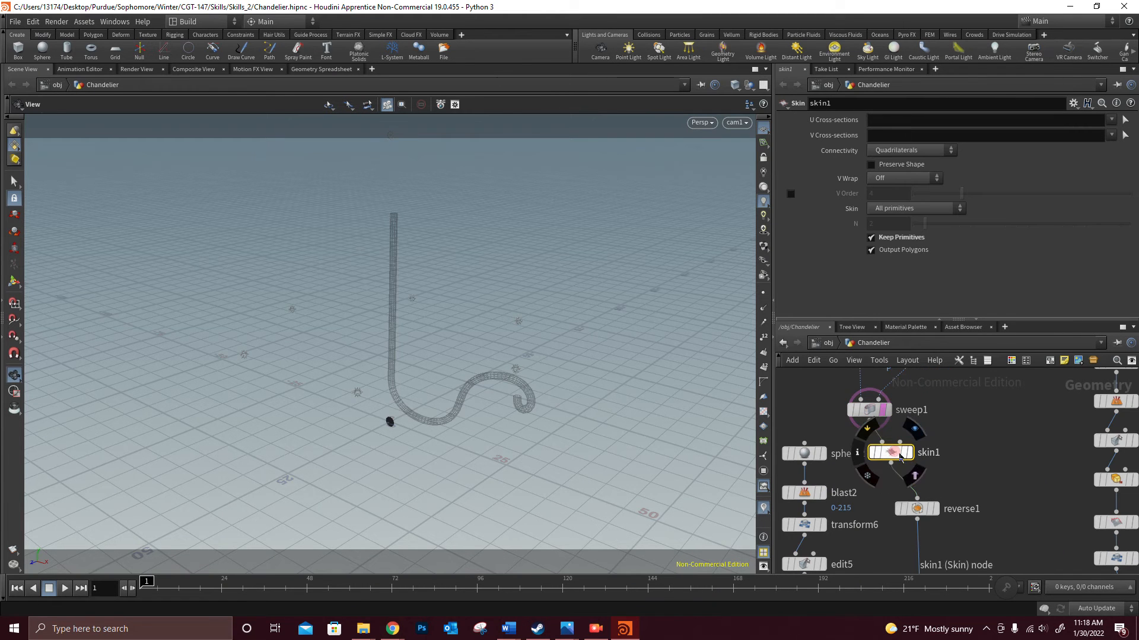
pyautogui.click(906, 454)
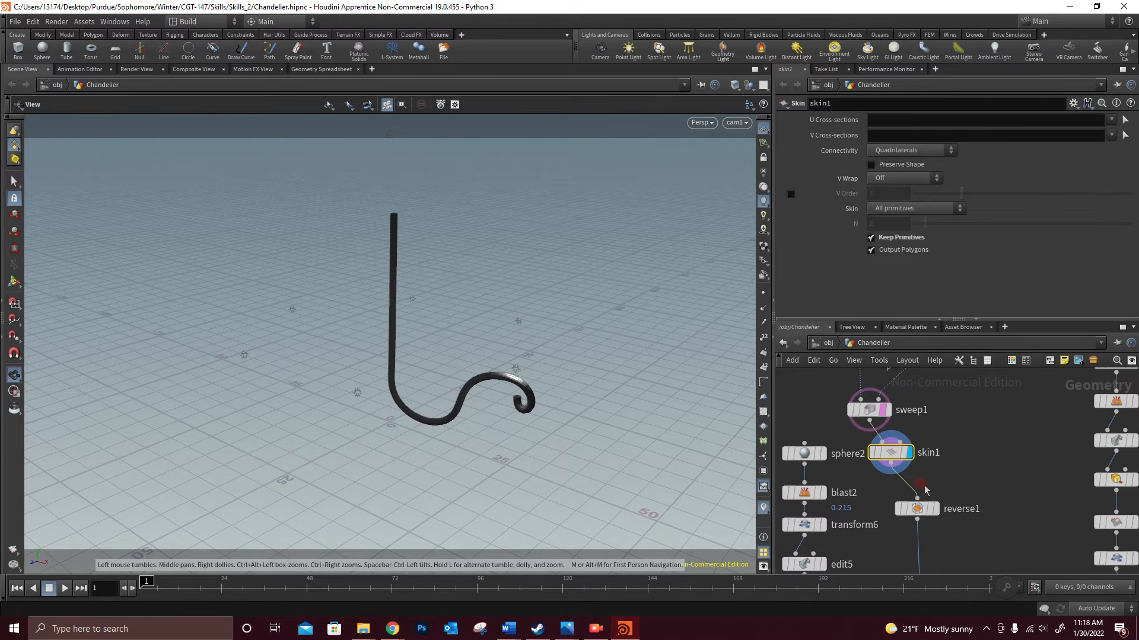
# - Display the transform2 node's output to view the repositioned arm
pyautogui.scroll(-5, 991, 536)
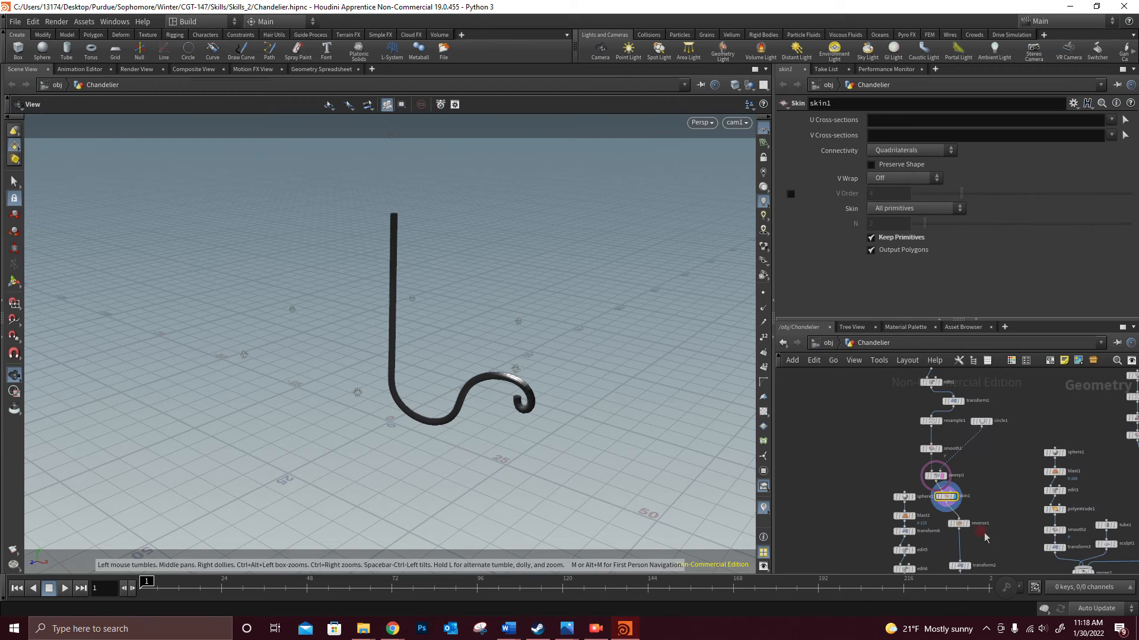
pyautogui.moveTo(973, 463); pyautogui.dragTo(929, 479, button='middle')
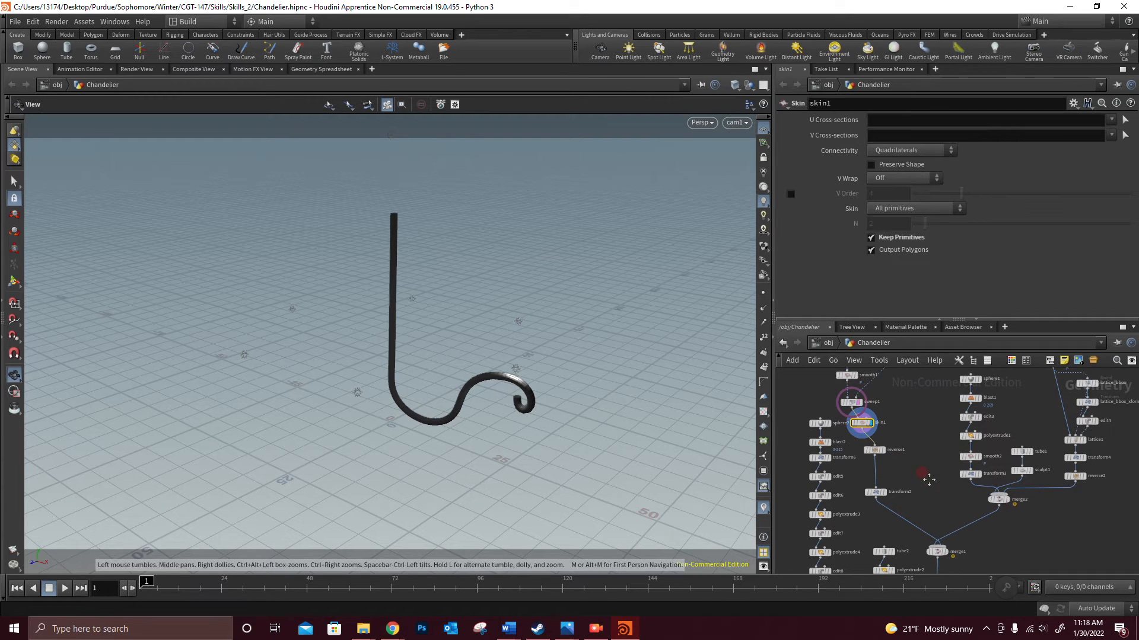
pyautogui.click(879, 492)
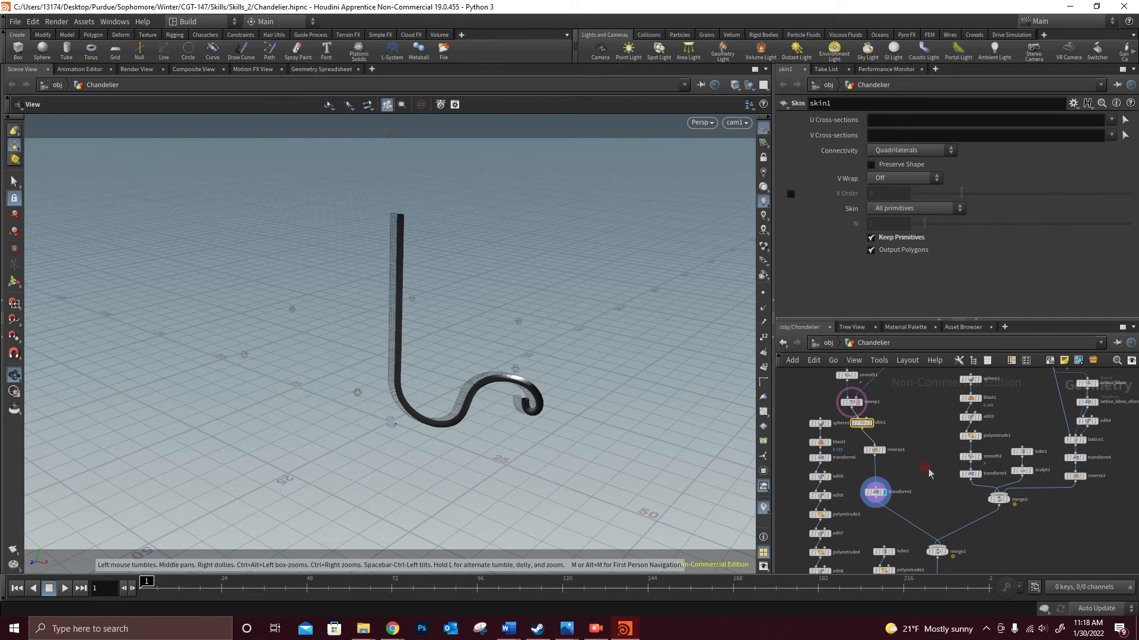
# - Display sphere1 with the skin1 arm as a template and open the sphere's settings
pyautogui.moveTo(956, 453); pyautogui.dragTo(894, 420, button='middle')
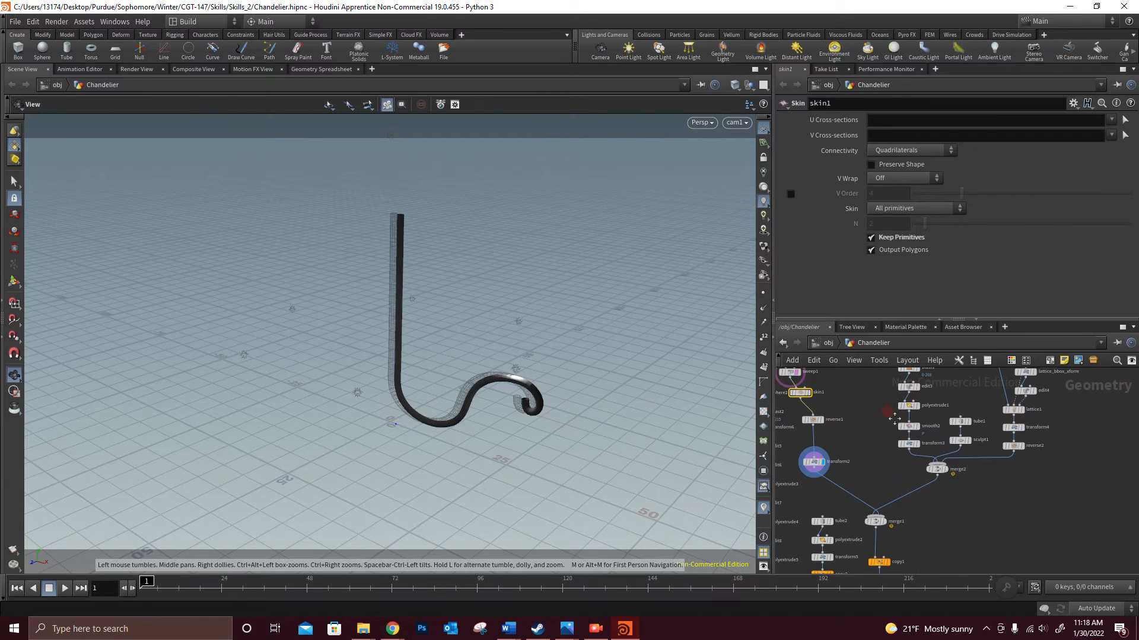
pyautogui.moveTo(888, 529)
pyautogui.moveTo(970, 471); pyautogui.dragTo(927, 540, button='middle')
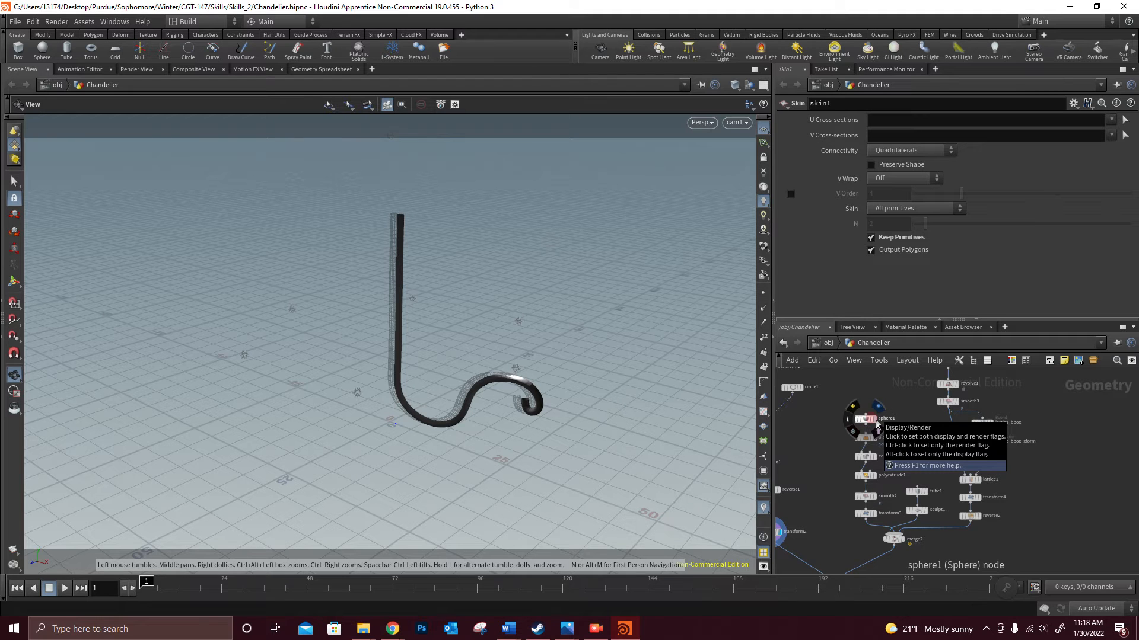
pyautogui.click(877, 425)
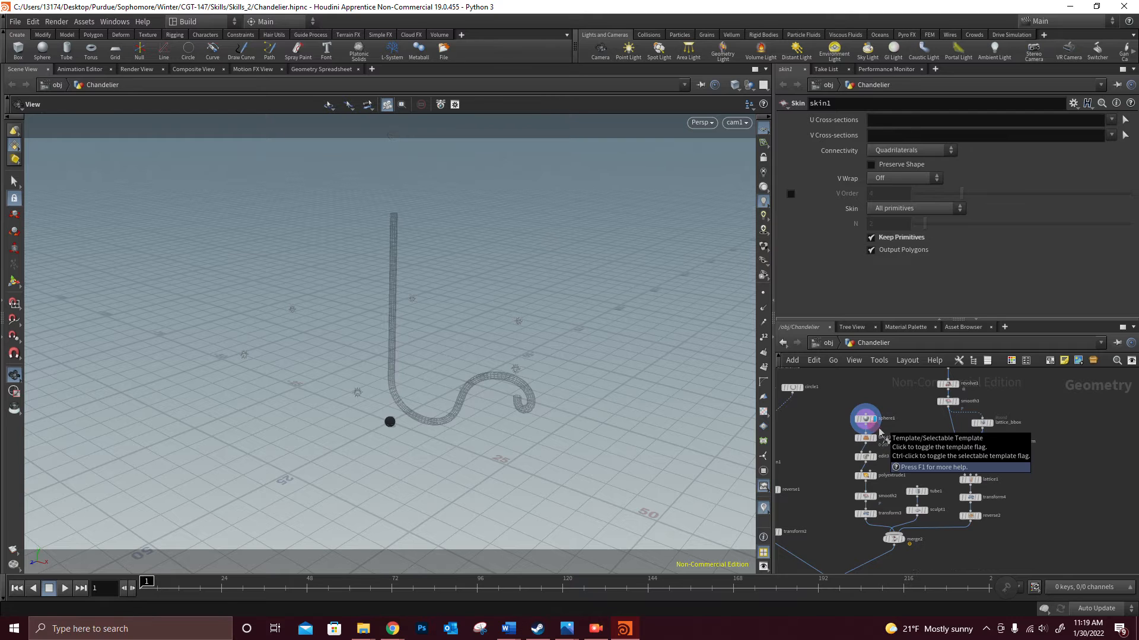
pyautogui.click(879, 432)
pyautogui.scroll(-2, 831, 478)
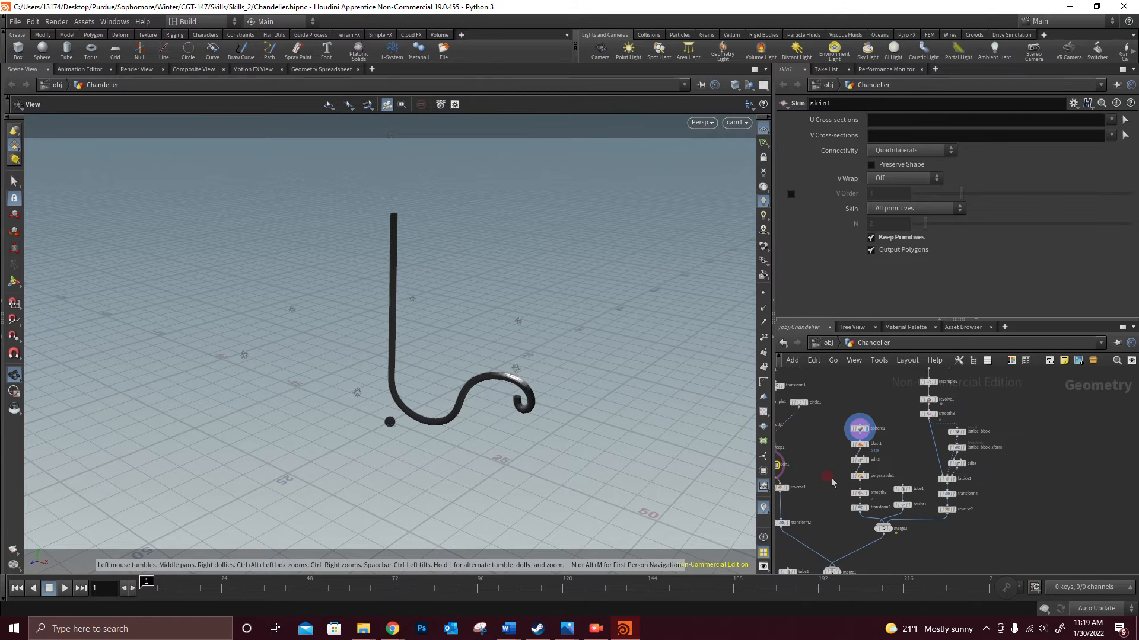
pyautogui.click(860, 428)
pyautogui.scroll(1, 866, 445)
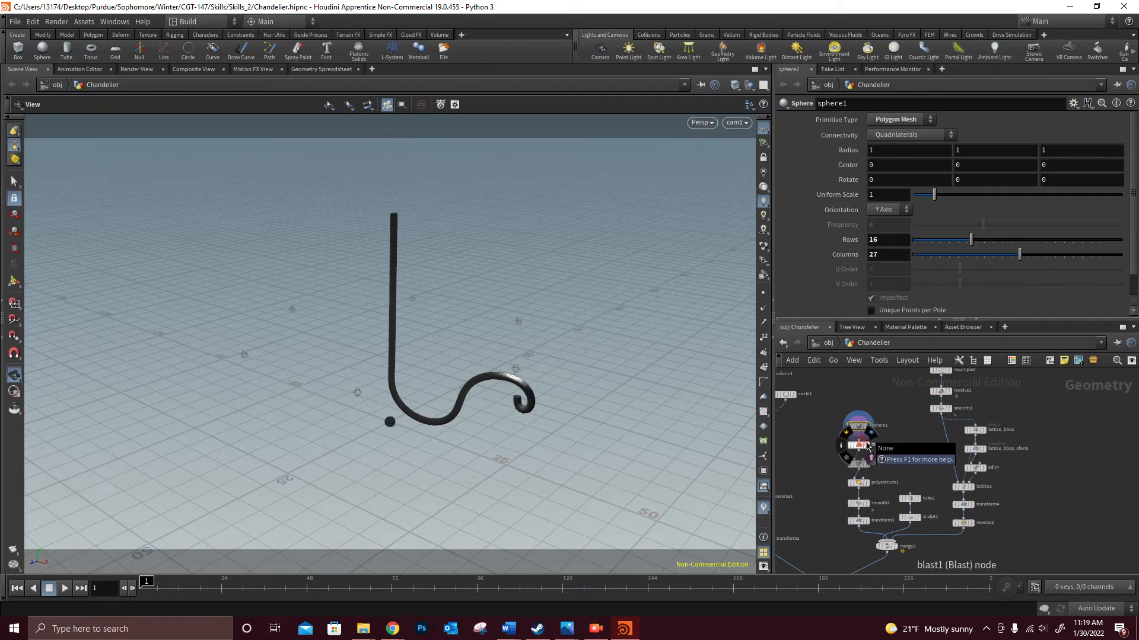
# - Turn off the skin1 template overlay, leaving only sphere1 displayed
pyautogui.scroll(1, 867, 446)
pyautogui.moveTo(795, 471); pyautogui.dragTo(871, 447, button='middle')
pyautogui.click(810, 454)
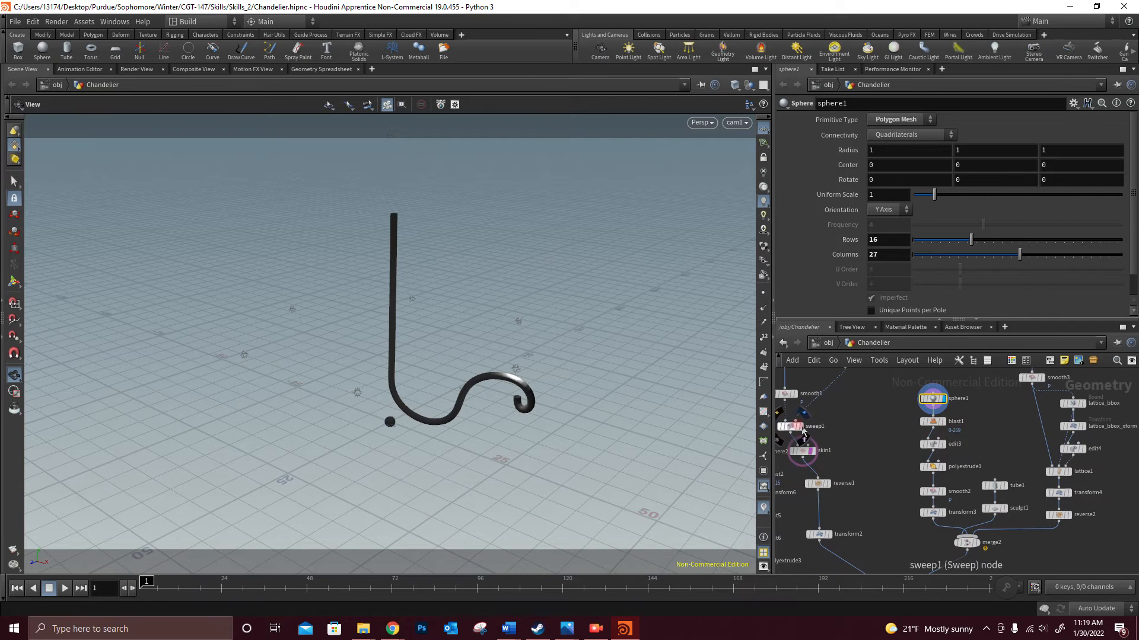
pyautogui.click(816, 465)
pyautogui.scroll(2, 957, 423)
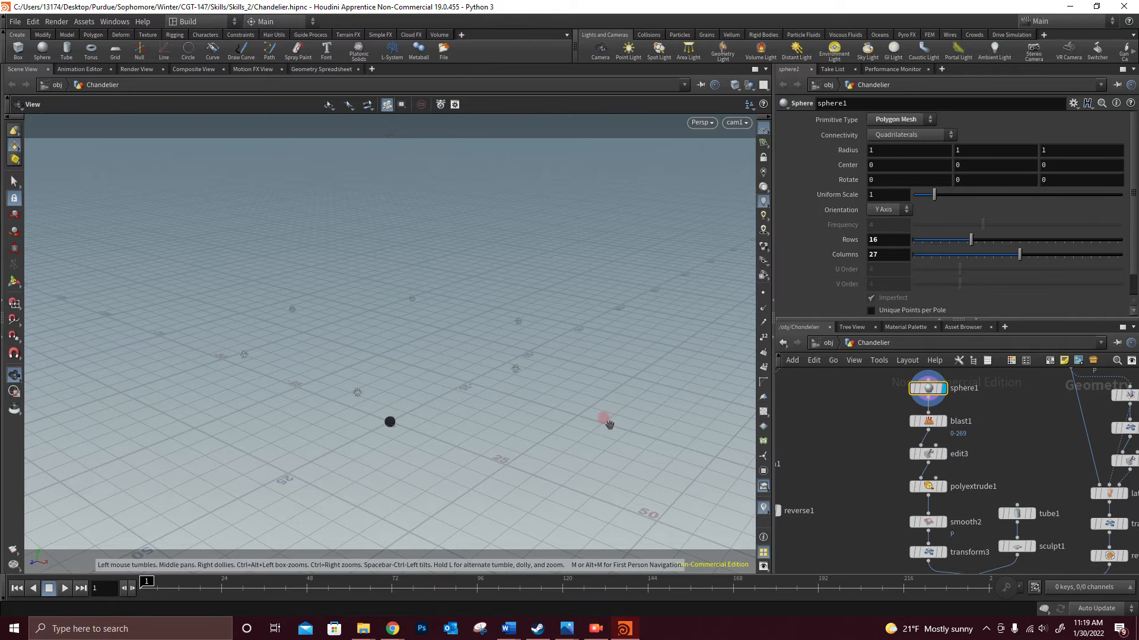
# - View sphere1 up close in wireframe shading
pyautogui.scroll(7, 393, 428)
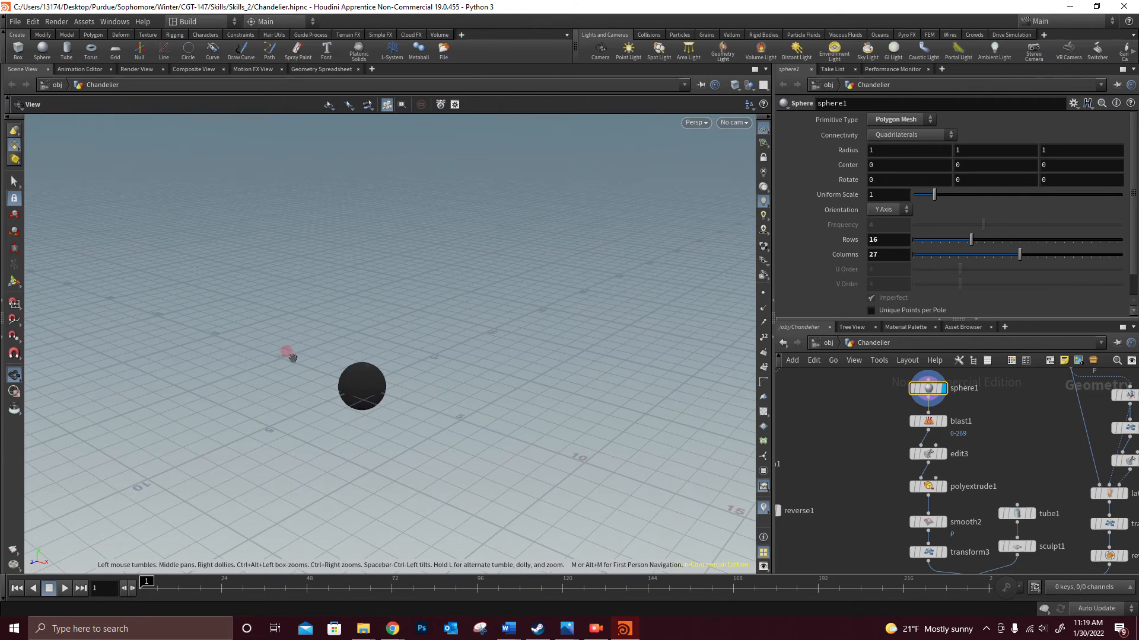
pyautogui.click(938, 388)
pyautogui.press('w')
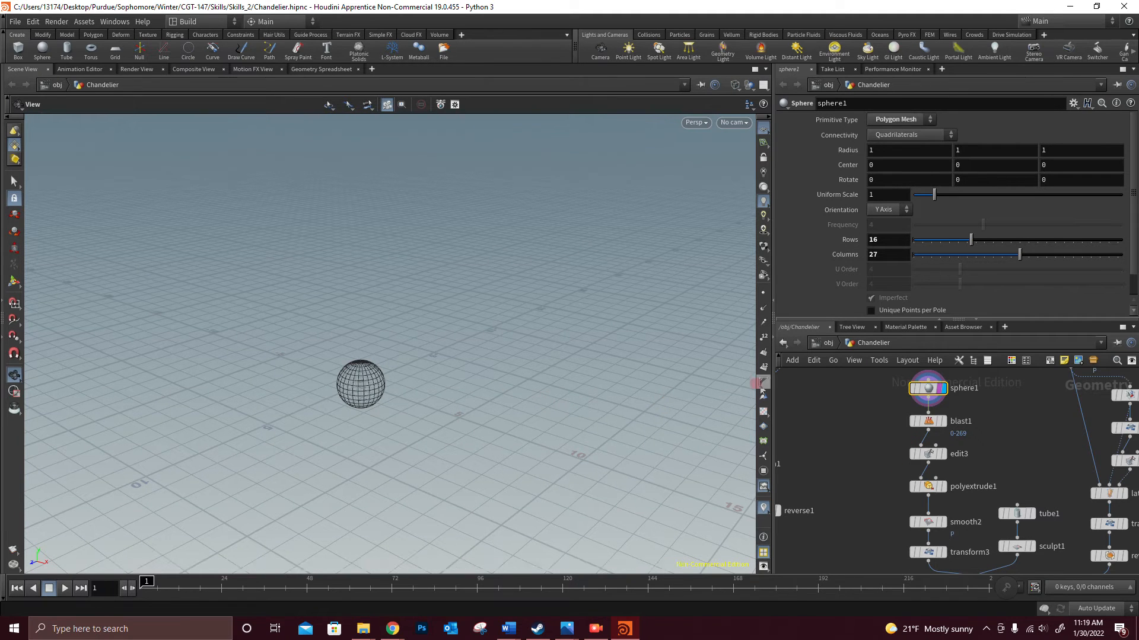
# - Display the polyextrude1 node's output to view the dish made from the sphere
pyautogui.moveTo(944, 401)
pyautogui.moveTo(946, 499)
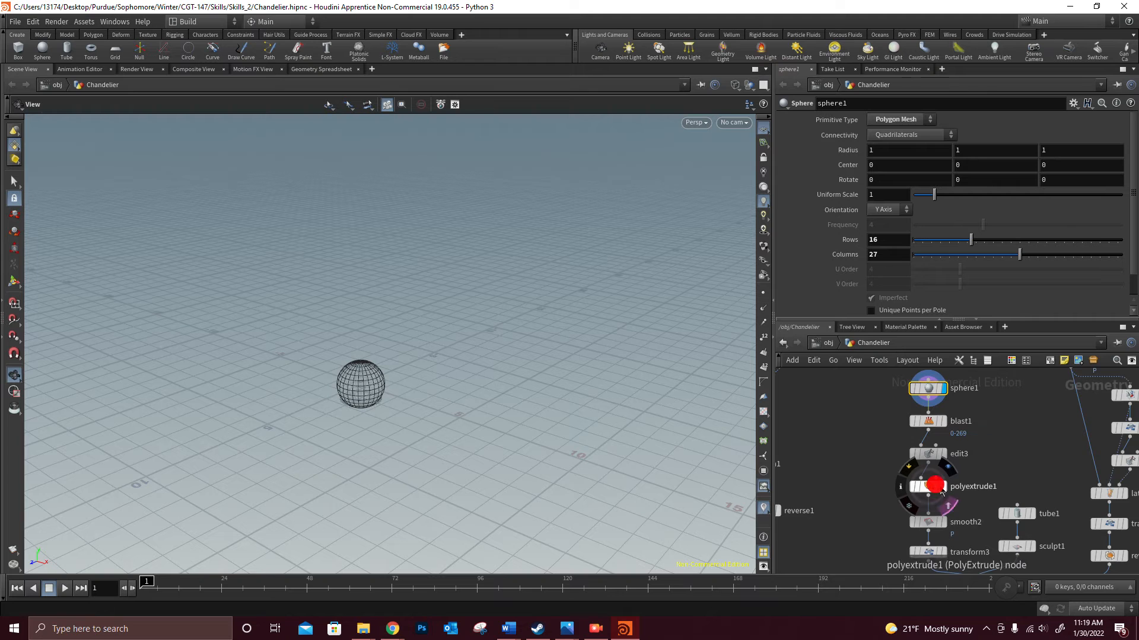
pyautogui.click(944, 487)
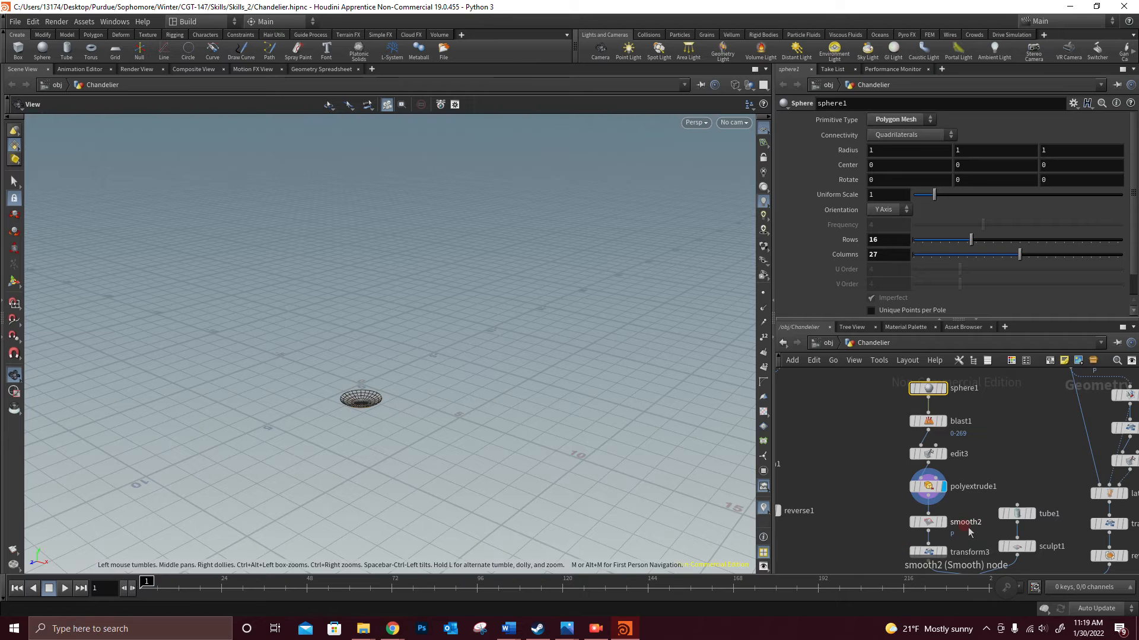
# - Display the tube1 node in the branch feeding merge2 and open its settings
pyautogui.moveTo(967, 528); pyautogui.dragTo(922, 446, button='middle')
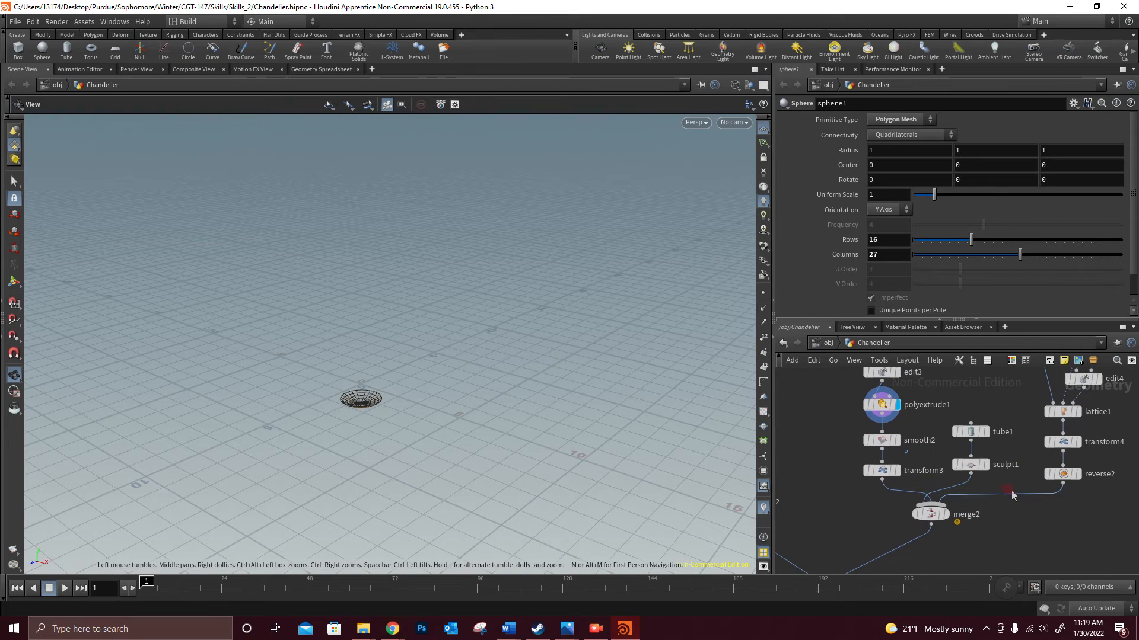
pyautogui.moveTo(992, 450); pyautogui.dragTo(975, 438, button='middle')
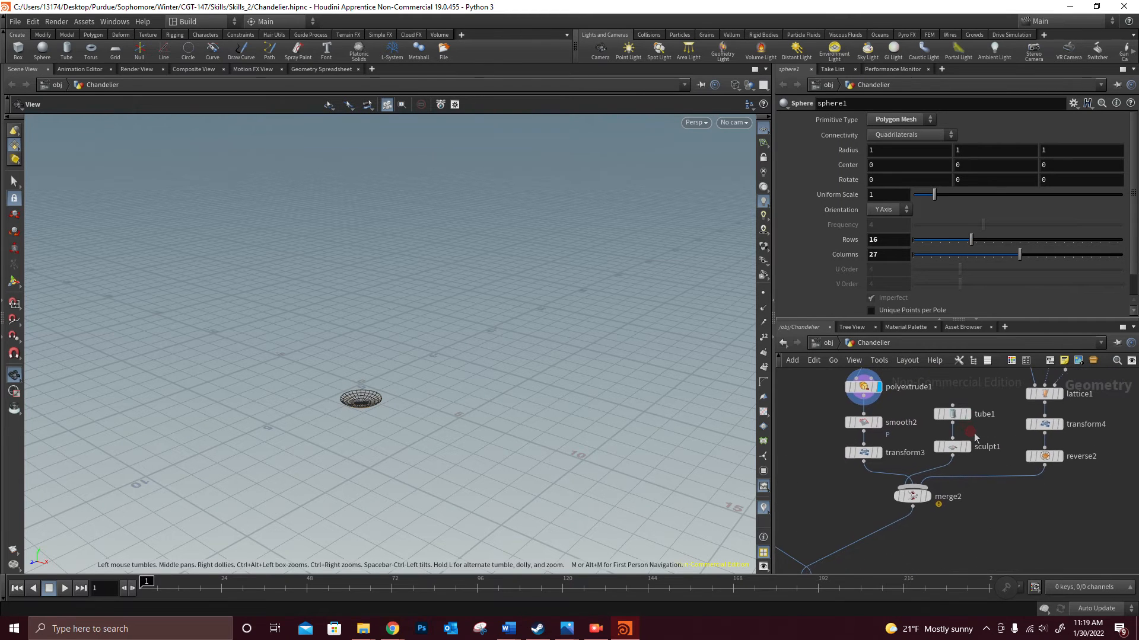
pyautogui.moveTo(962, 419)
pyautogui.click(969, 415)
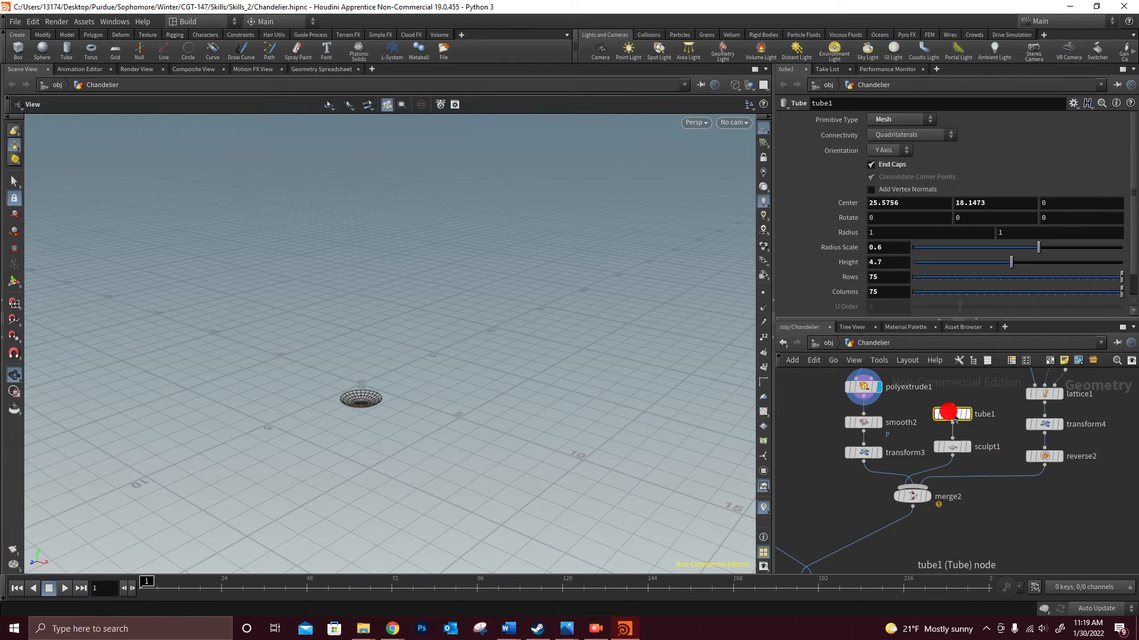
pyautogui.click(971, 415)
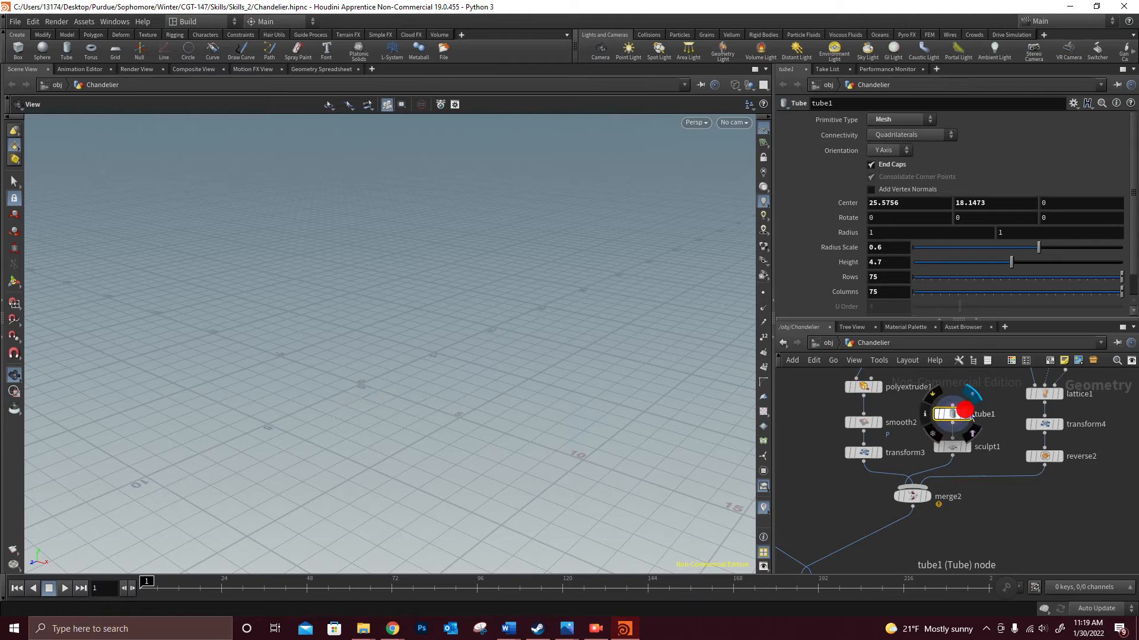
# - Bring the tube into view up close and display its sculpted version from sculpt1
pyautogui.moveTo(615, 352); pyautogui.dragTo(436, 394)
pyautogui.press('h')
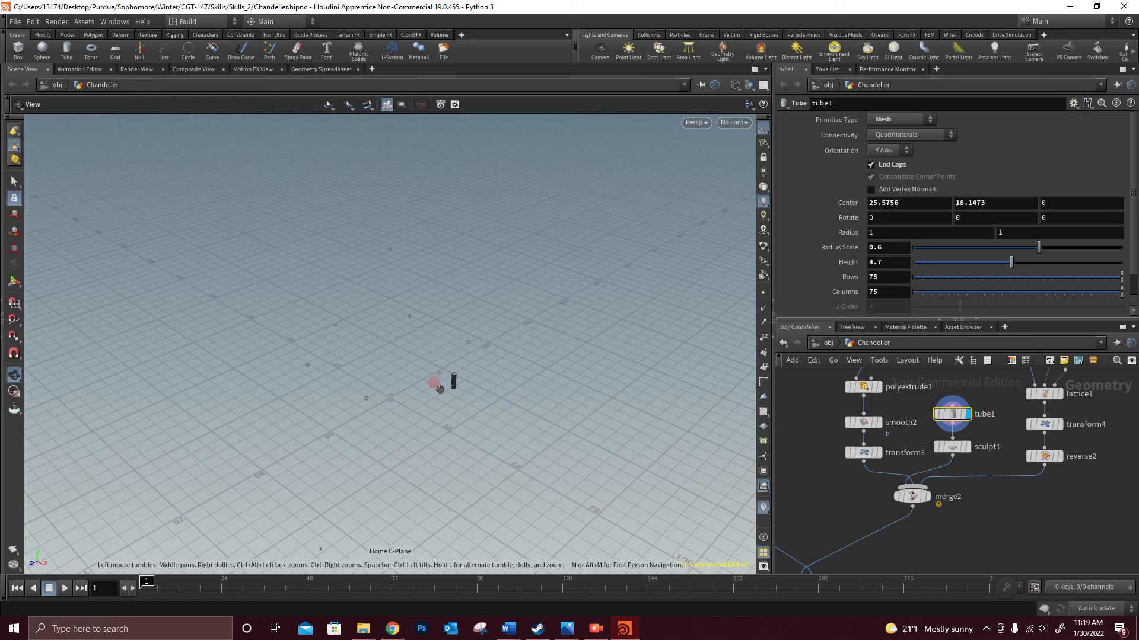
pyautogui.scroll(10, 440, 389)
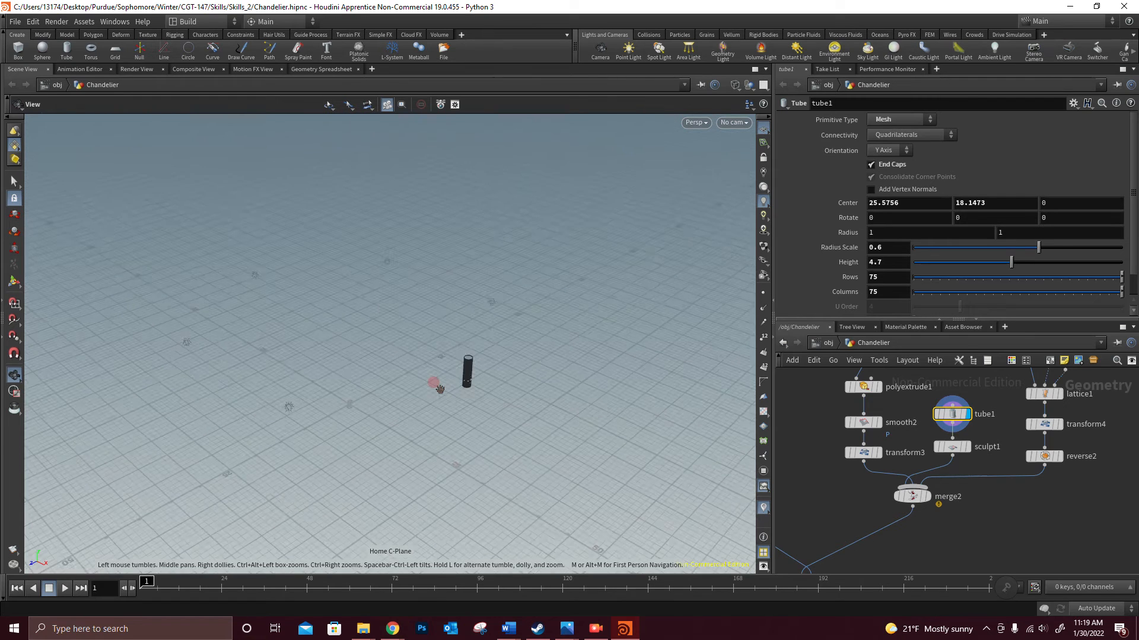
pyautogui.click(963, 448)
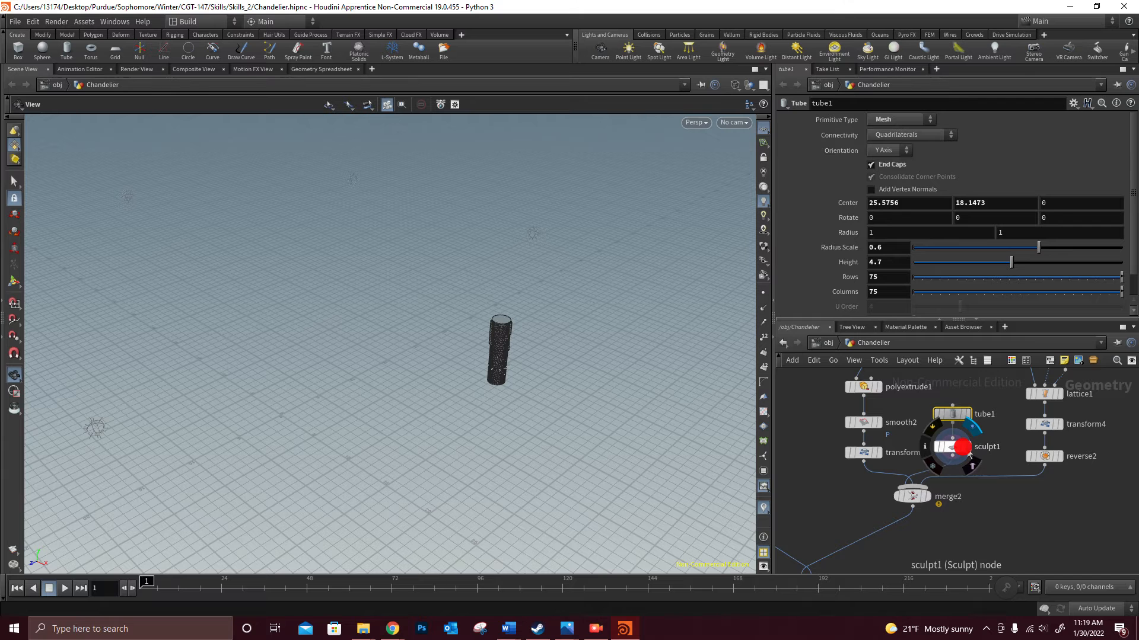
# - Switch the viewport to shaded display and look at the sculpted candle tube up close from an angle
pyautogui.press('w')
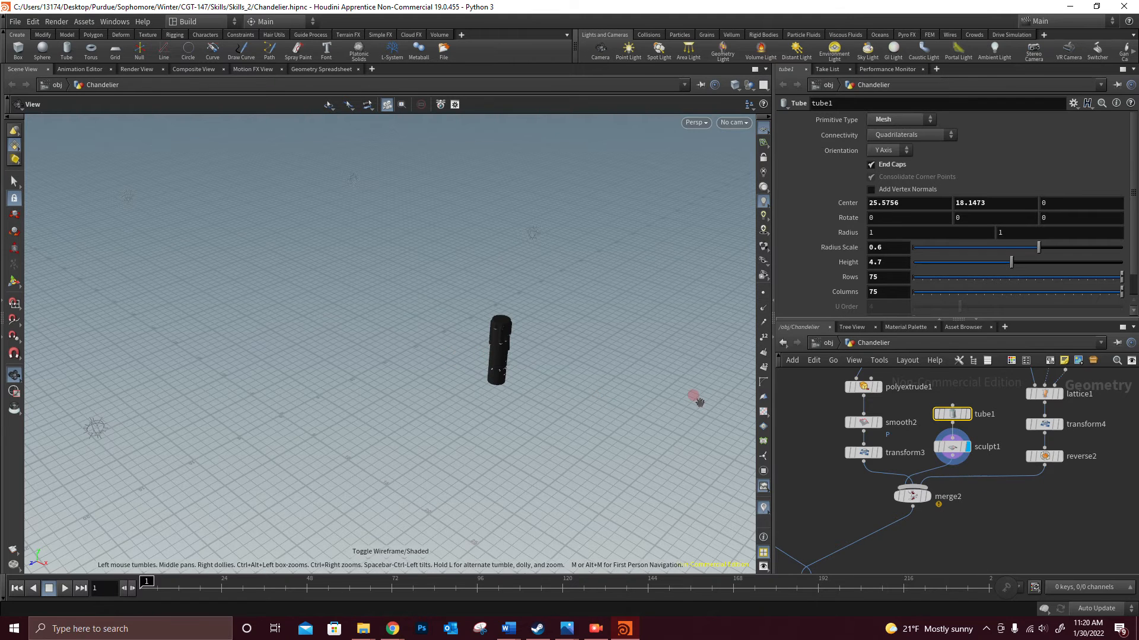
pyautogui.scroll(2, 450, 358)
pyautogui.moveTo(454, 362); pyautogui.dragTo(516, 377)
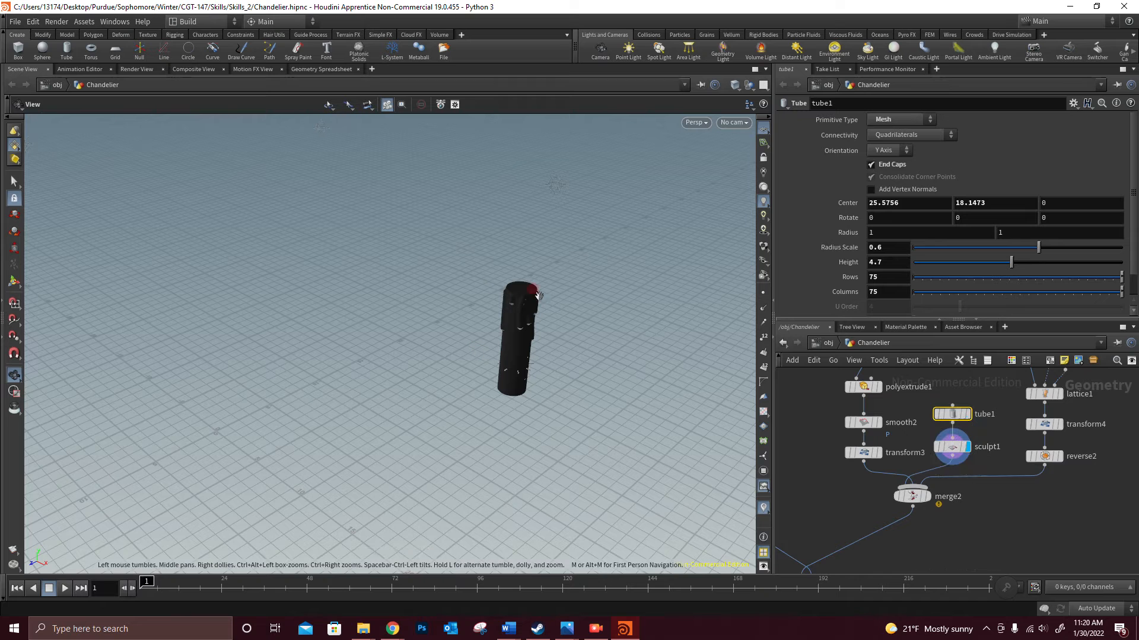
# - Display the output of the revolve1 node below curve2 and resample2 to view the revolved flame shape
pyautogui.moveTo(1113, 439); pyautogui.dragTo(967, 349, button='middle')
pyautogui.moveTo(977, 413); pyautogui.dragTo(1010, 567, button='middle')
pyautogui.moveTo(985, 432); pyautogui.dragTo(979, 458, button='middle')
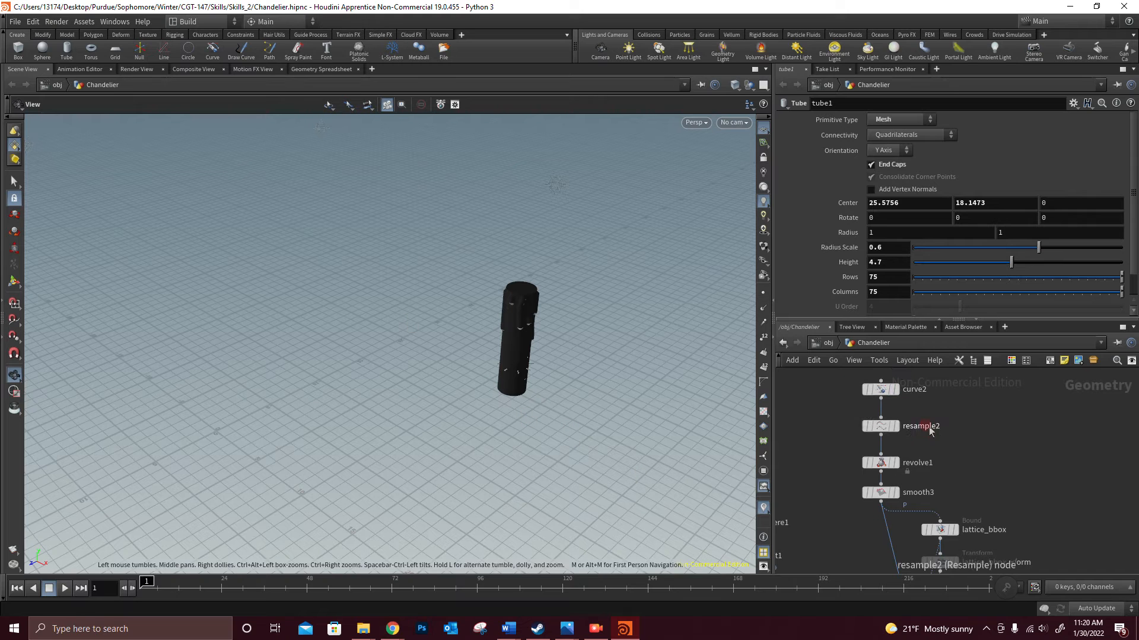
pyautogui.click(893, 463)
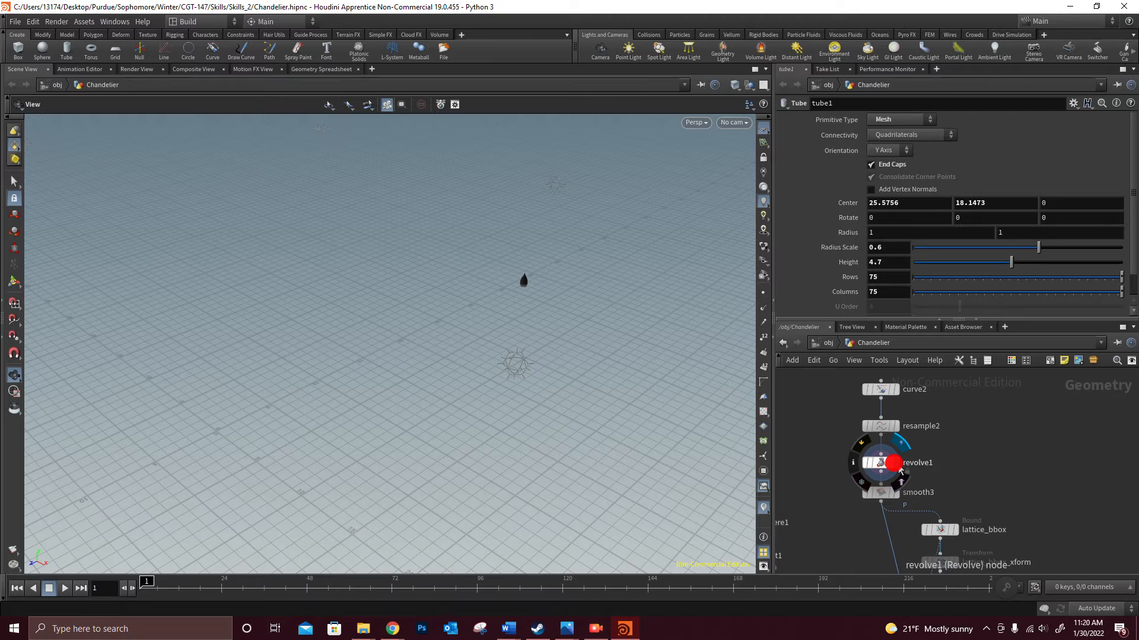
pyautogui.click(693, 443)
pyautogui.moveTo(900, 471)
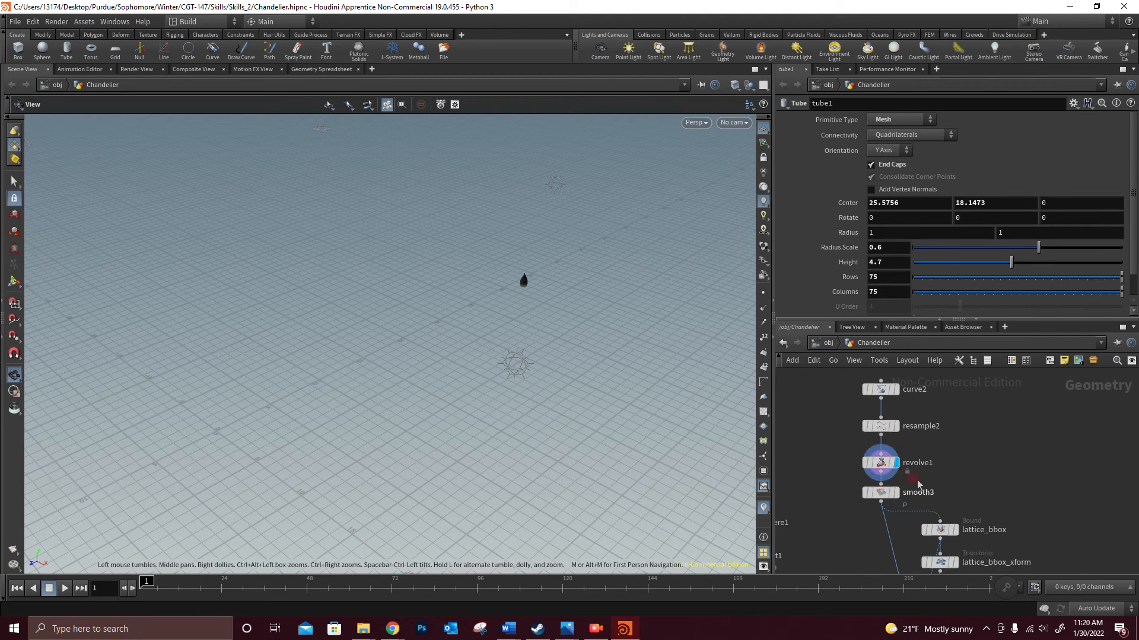
pyautogui.scroll(5, 899, 472)
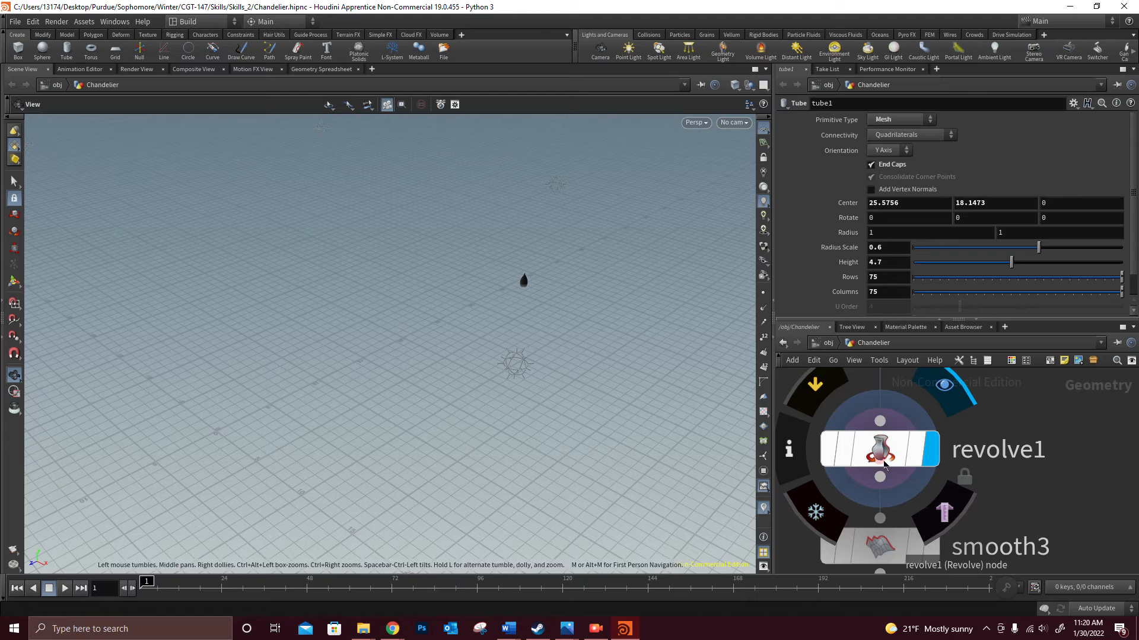
pyautogui.scroll(-5, 911, 458)
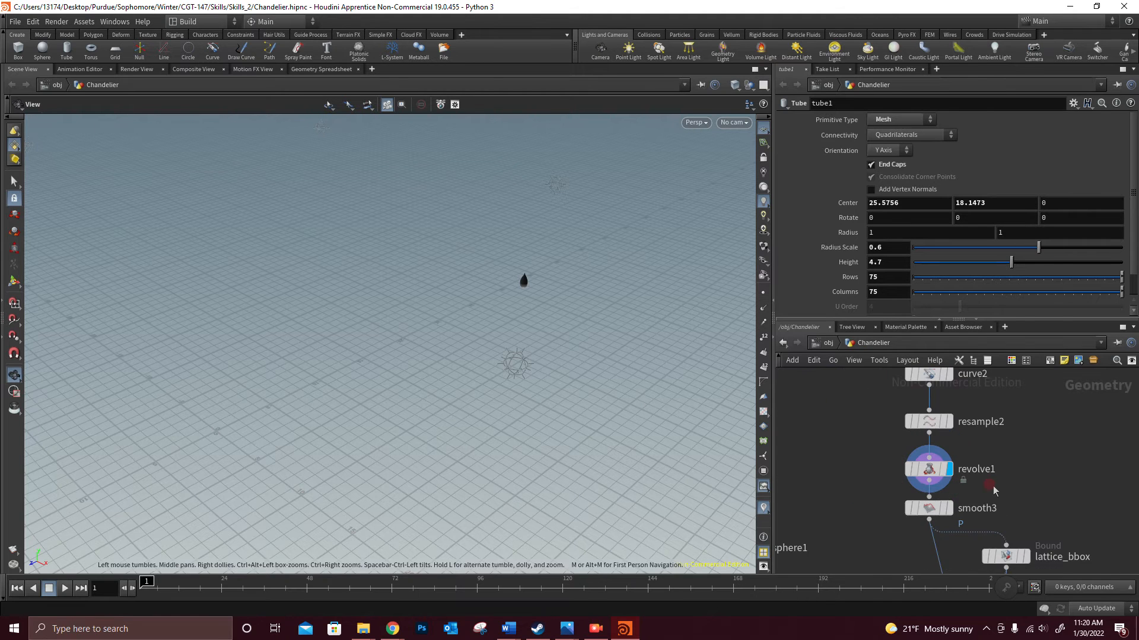
# - Display the lattice1 node's output and view the lattice cage around the flame up close
pyautogui.moveTo(995, 492); pyautogui.dragTo(970, 353, button='middle')
pyautogui.scroll(-3, 986, 445)
pyautogui.moveTo(1063, 448); pyautogui.dragTo(1031, 448, button='middle')
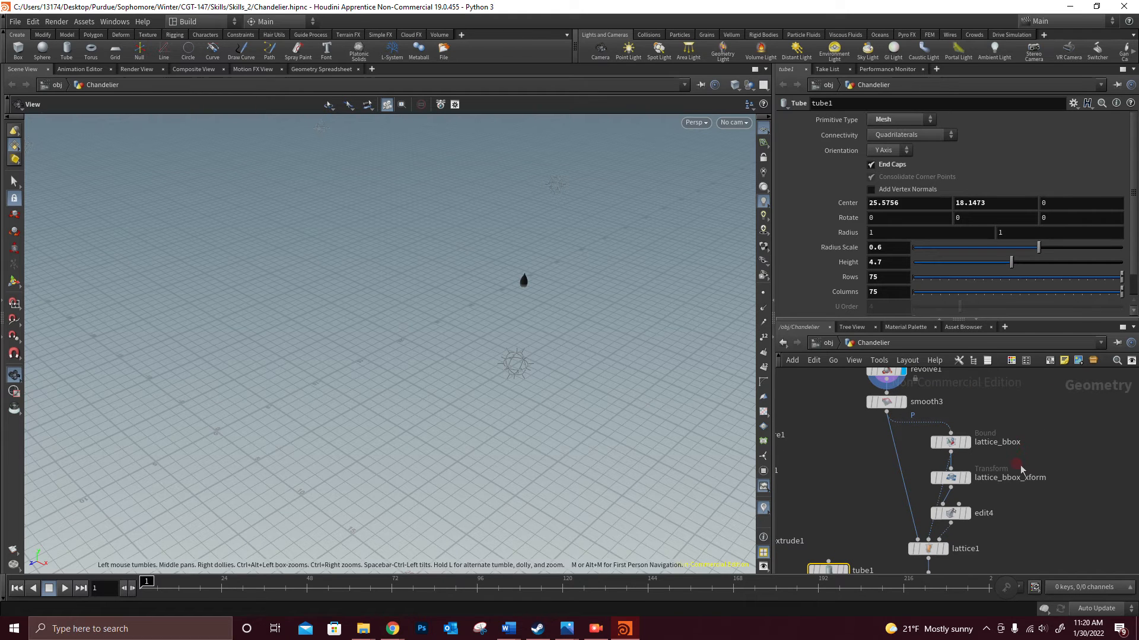
pyautogui.moveTo(1018, 480); pyautogui.dragTo(1010, 443, button='middle')
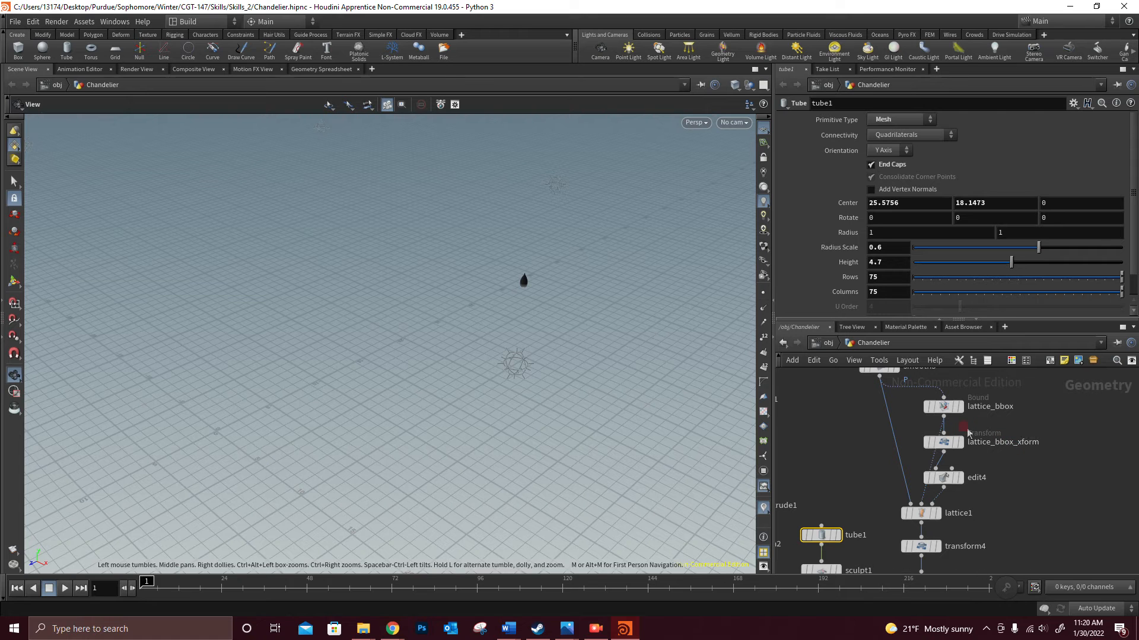
pyautogui.click(937, 514)
pyautogui.scroll(10, 523, 280)
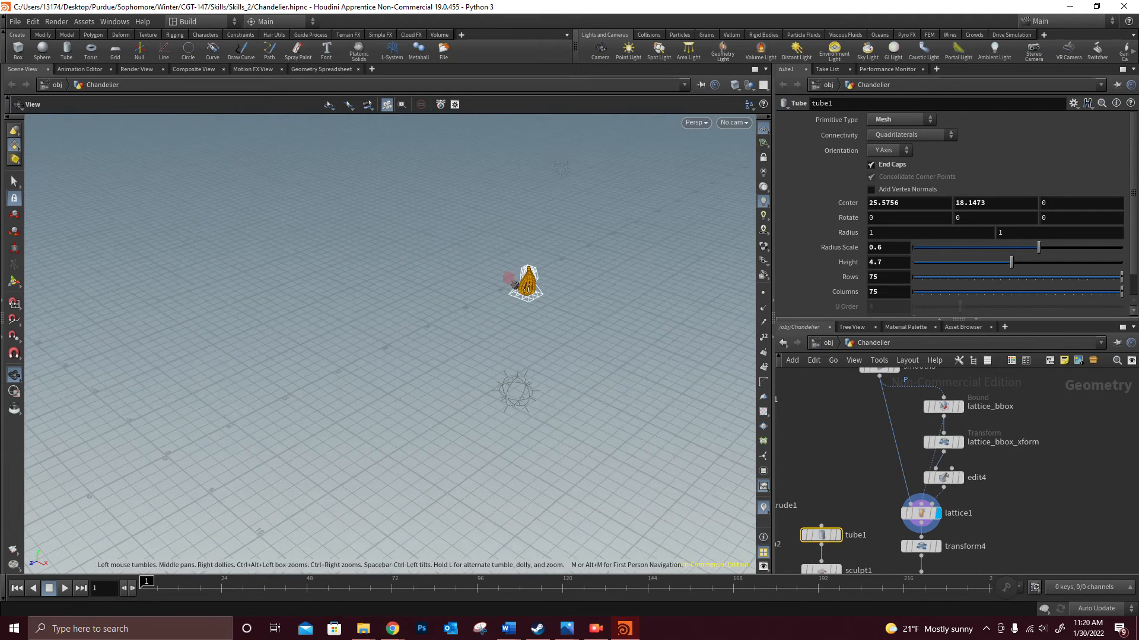
pyautogui.scroll(-10, 529, 283)
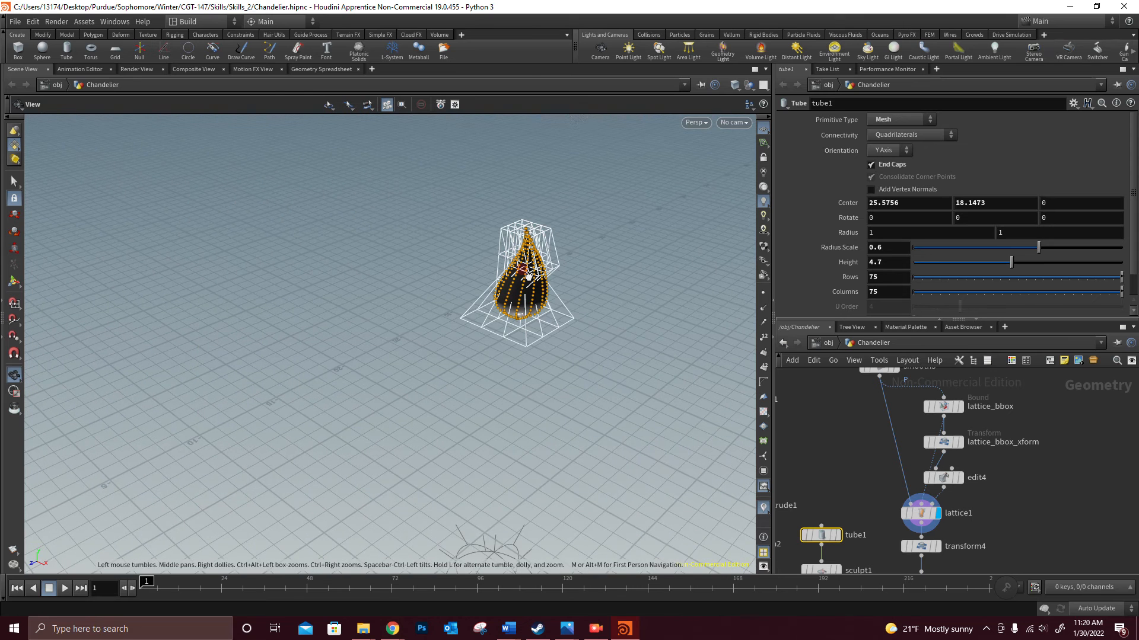
pyautogui.scroll(2, 527, 276)
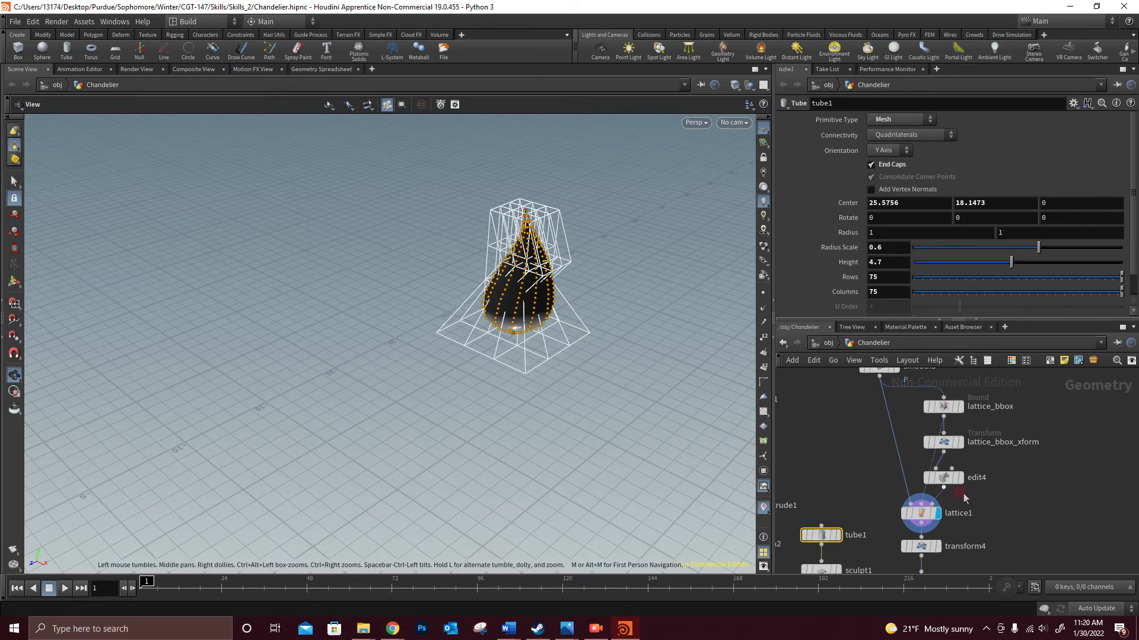
# - Display the flame after the transform4 node, followed by its output at reverse2
pyautogui.moveTo(980, 547); pyautogui.dragTo(983, 455, button='middle')
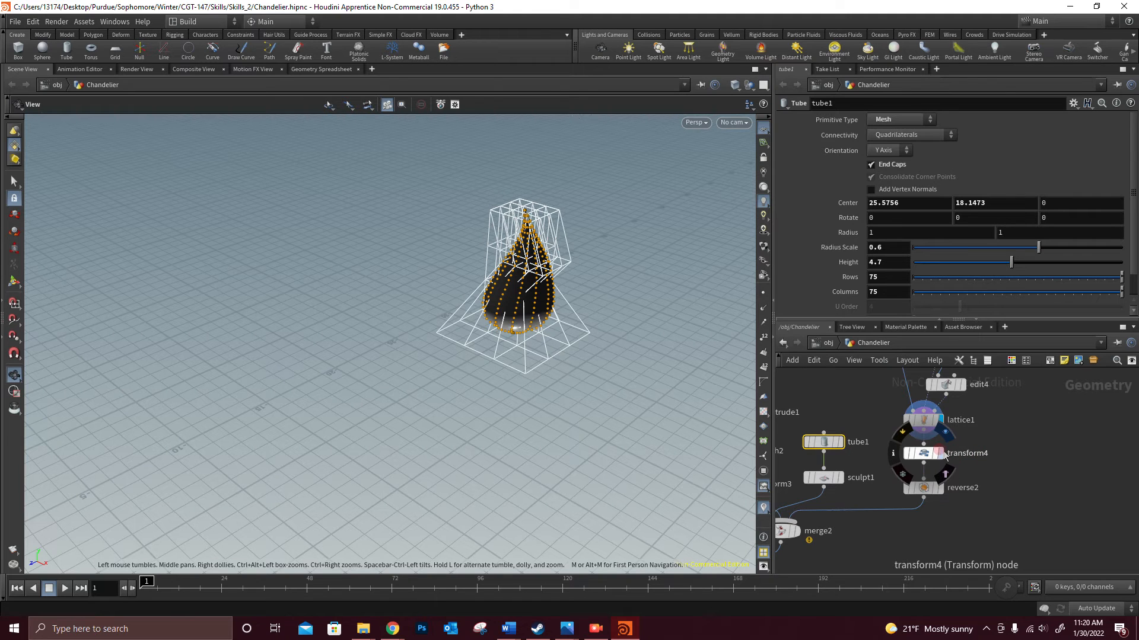
pyautogui.click(940, 453)
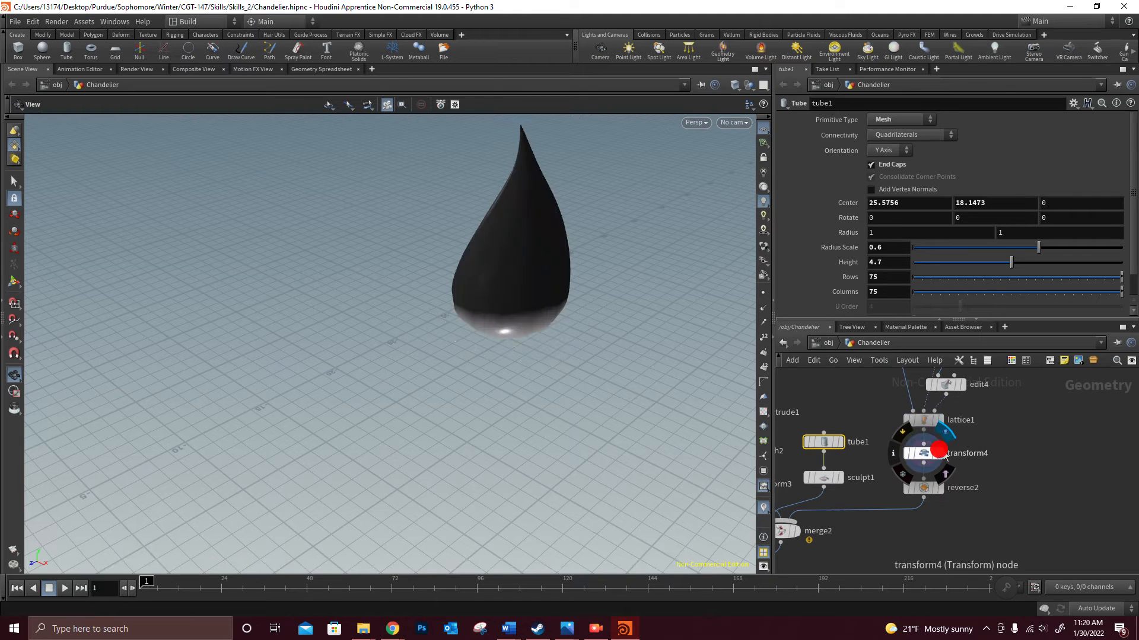
pyautogui.click(938, 487)
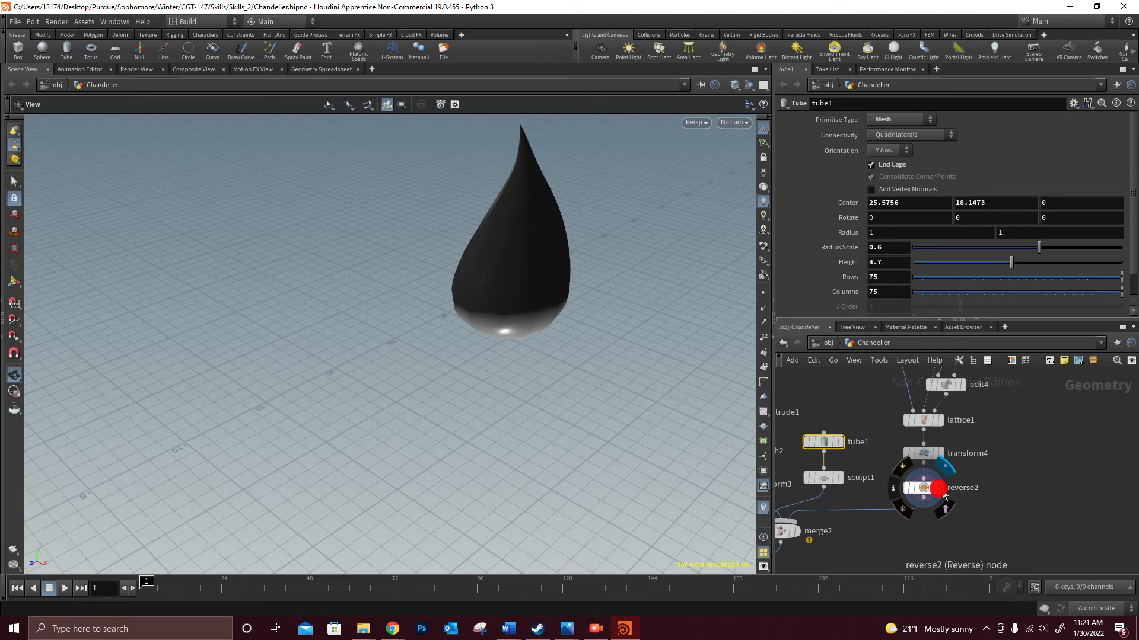
# - Display the merge2 node's output to view the dish, candle tube and flame together
pyautogui.scroll(-6, 943, 504)
pyautogui.moveTo(909, 527)
pyautogui.mouseDown(button='middle')
pyautogui.moveTo(934, 431)
pyautogui.moveTo(954, 407)
pyautogui.moveTo(972, 524)
pyautogui.mouseUp(button='middle')
pyautogui.scroll(3, 961, 431)
pyautogui.scroll(-2, 962, 430)
pyautogui.scroll(2, 961, 431)
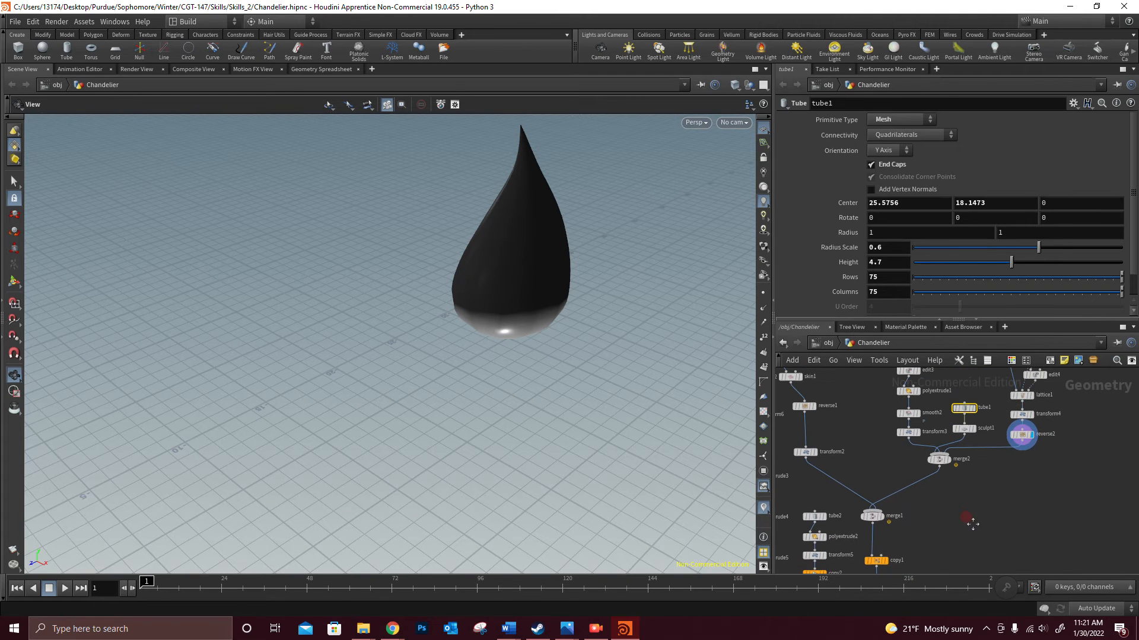
pyautogui.click(949, 460)
pyautogui.scroll(-10, 510, 408)
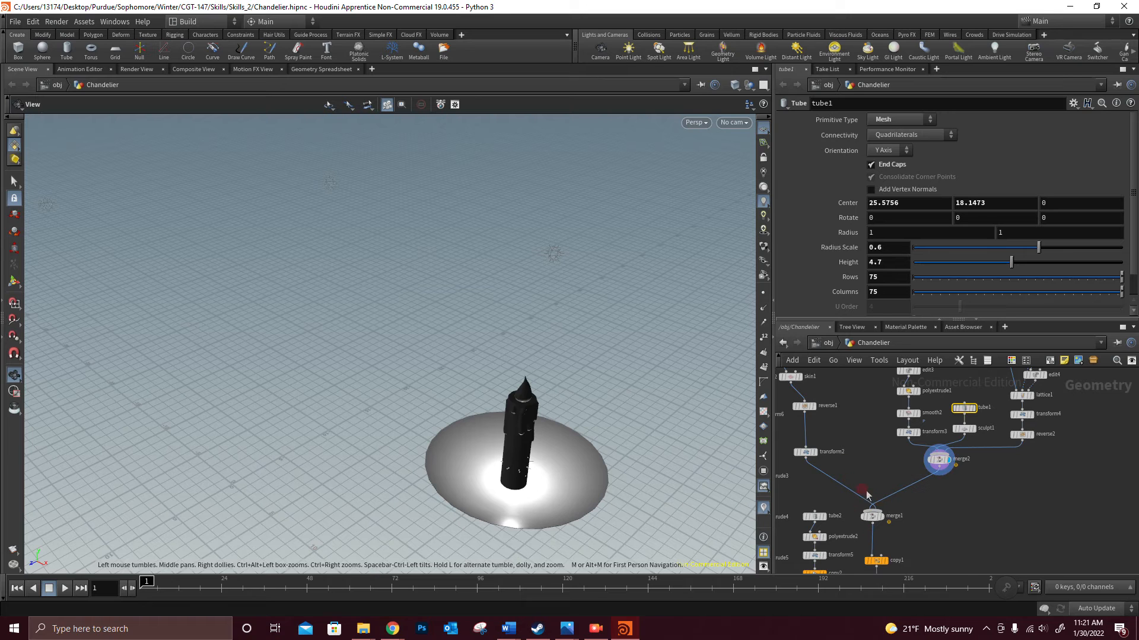
# - Display the merge1 node's output with the arm joined to the candle holder, and open the copy1 node's settings
pyautogui.click(881, 516)
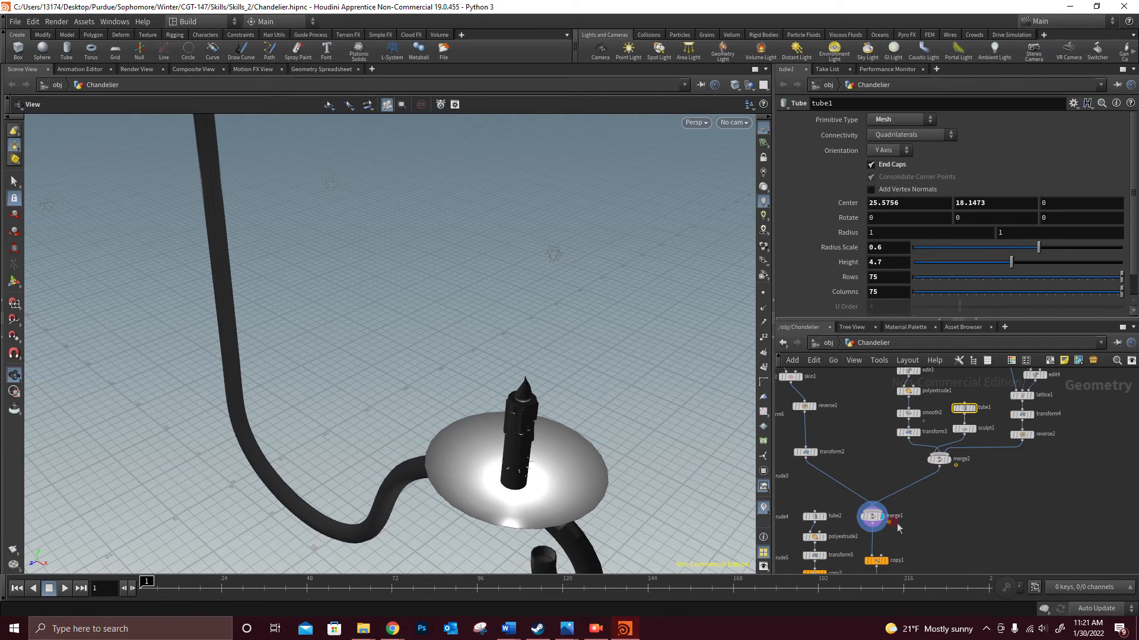
pyautogui.click(872, 517)
pyautogui.scroll(-1, 923, 525)
pyautogui.moveTo(924, 524); pyautogui.dragTo(941, 411, button='middle')
pyautogui.click(900, 444)
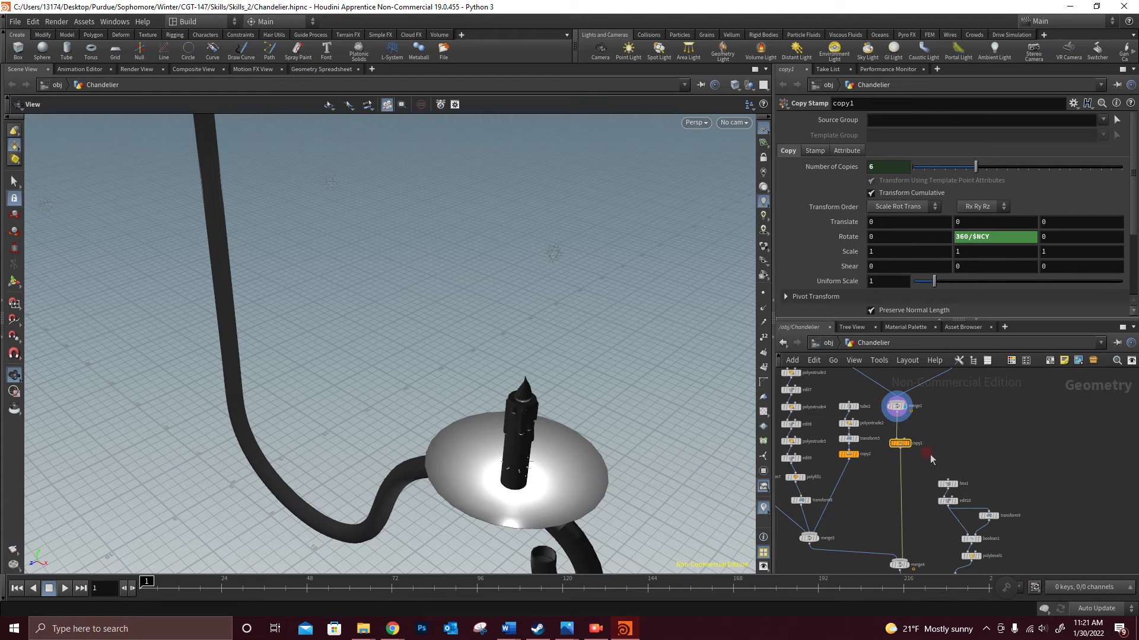
# - Display the output of the transform8 node feeding merge3 and frame the centre piece in a side view
pyautogui.moveTo(923, 478); pyautogui.dragTo(952, 423, button='middle')
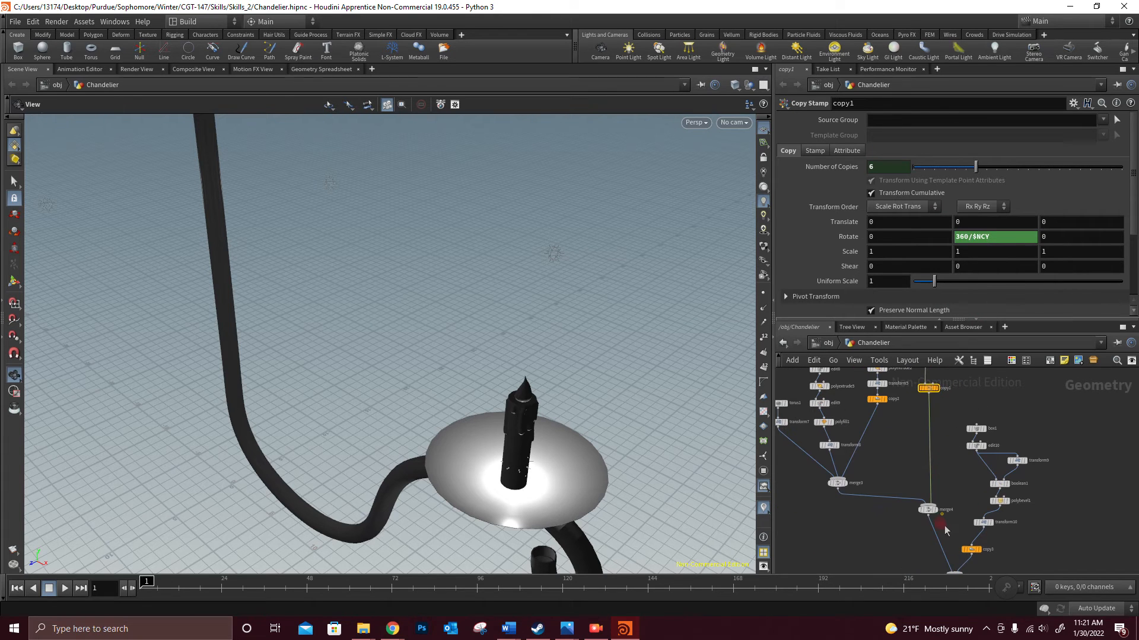
pyautogui.moveTo(896, 455); pyautogui.dragTo(984, 521, button='middle')
pyautogui.scroll(2, 862, 485)
pyautogui.moveTo(870, 475)
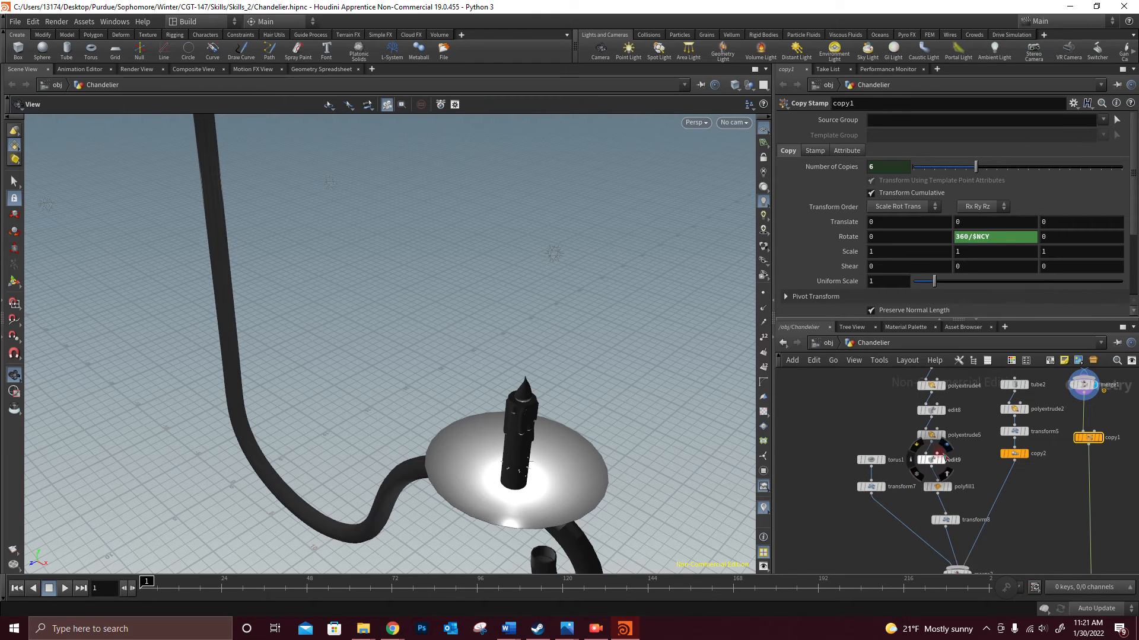
pyautogui.moveTo(963, 458); pyautogui.dragTo(949, 563, button='middle')
pyautogui.moveTo(949, 467)
pyautogui.mouseDown(button='middle')
pyautogui.moveTo(951, 495)
pyautogui.moveTo(942, 462)
pyautogui.mouseUp(button='middle')
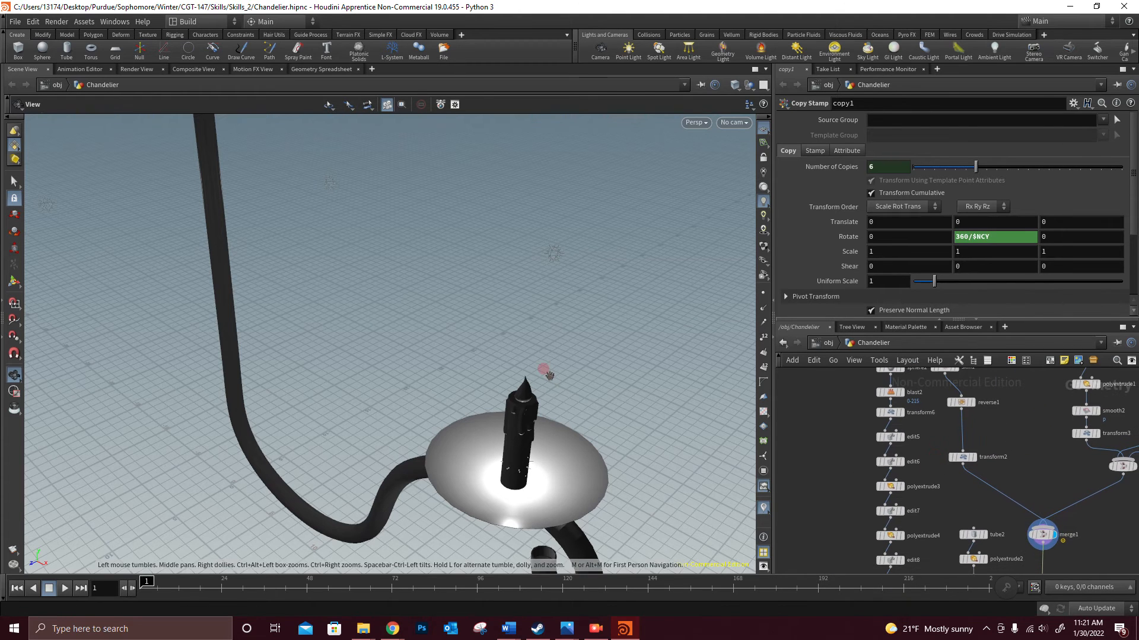
pyautogui.moveTo(549, 375); pyautogui.dragTo(587, 376)
pyautogui.scroll(-3, 895, 407)
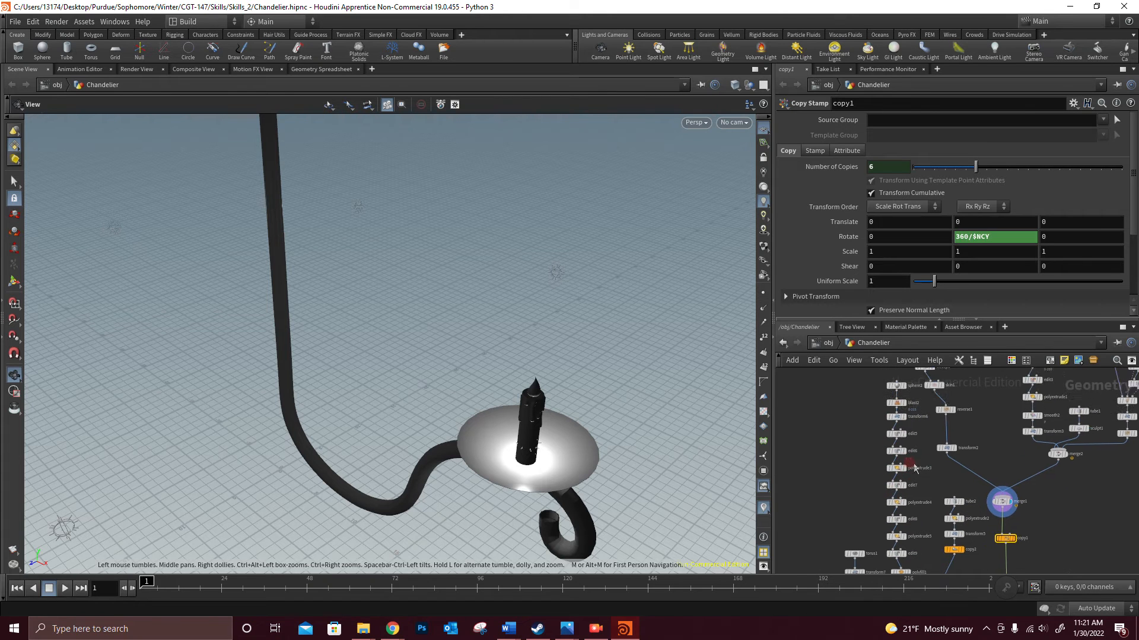
pyautogui.click(896, 521)
pyautogui.moveTo(427, 231); pyautogui.dragTo(434, 237)
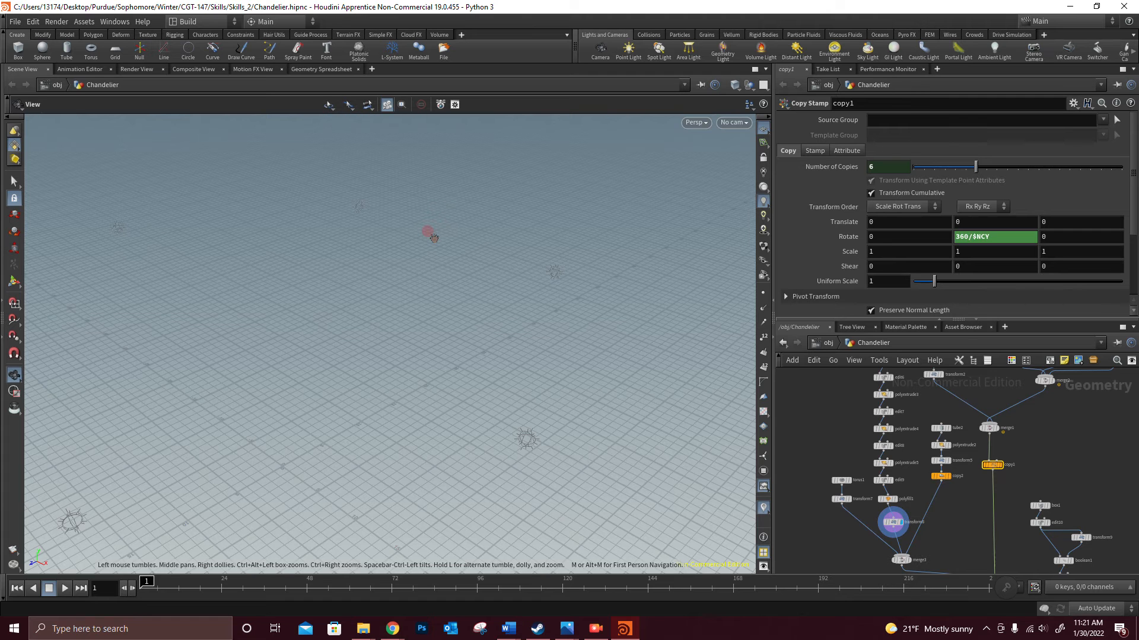
pyautogui.press('f')
pyautogui.moveTo(433, 238); pyautogui.dragTo(446, 195)
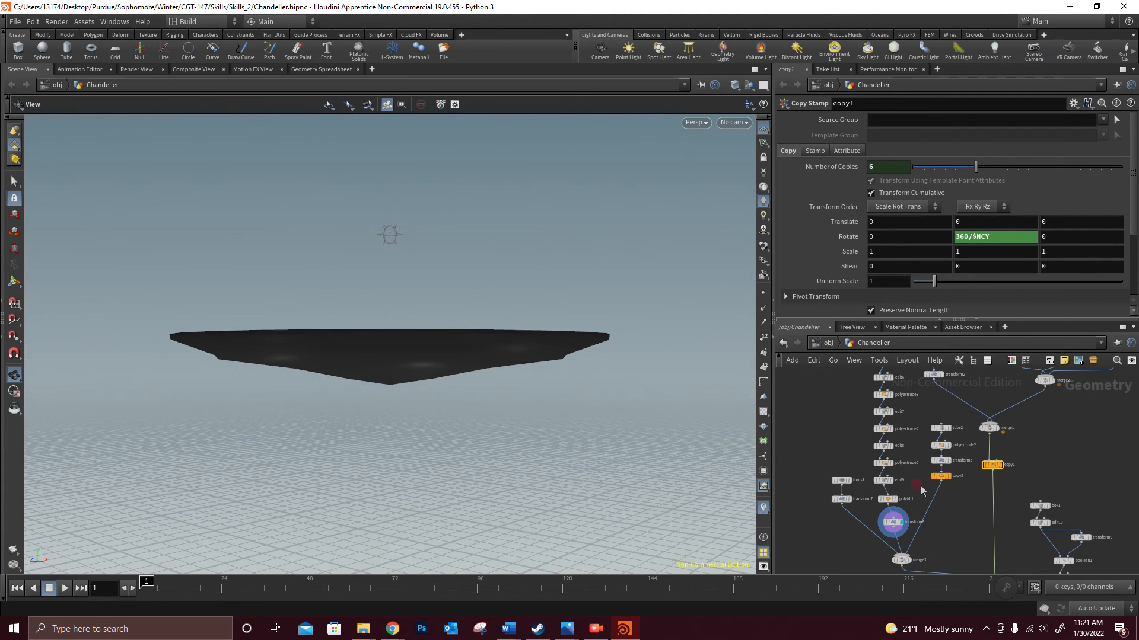
# - Display the polyextrude3 node's output to view an earlier stage of the centre piece
pyautogui.scroll(3, 922, 498)
pyautogui.moveTo(927, 508)
pyautogui.mouseDown(button='middle')
pyautogui.moveTo(929, 541)
pyautogui.moveTo(931, 496)
pyautogui.mouseUp(button='middle')
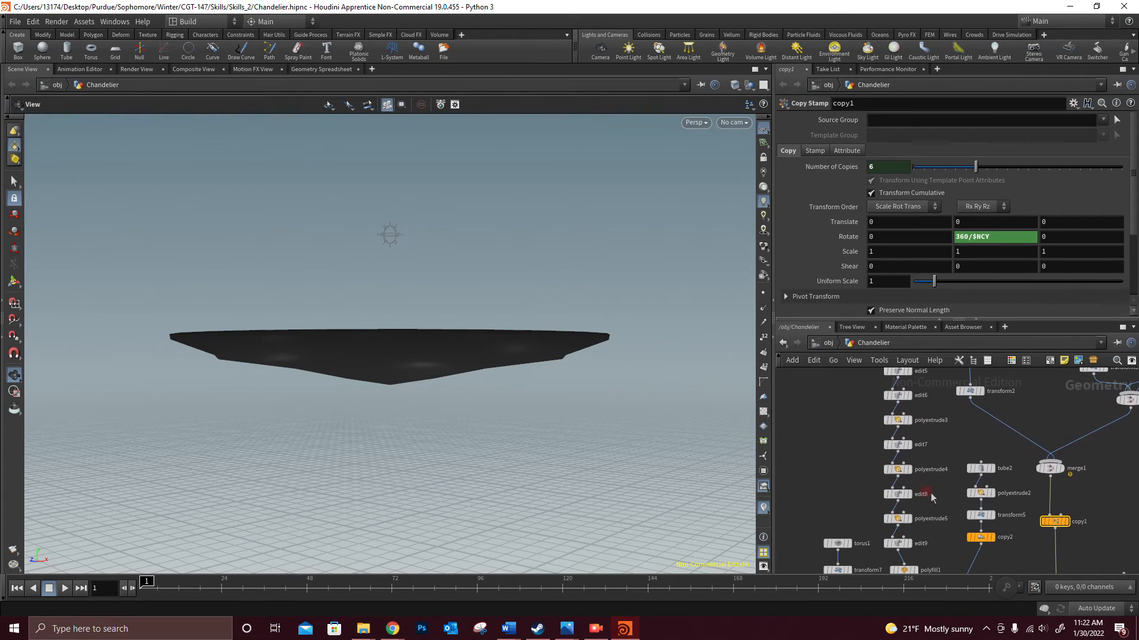
pyautogui.click(906, 417)
pyautogui.click(949, 436)
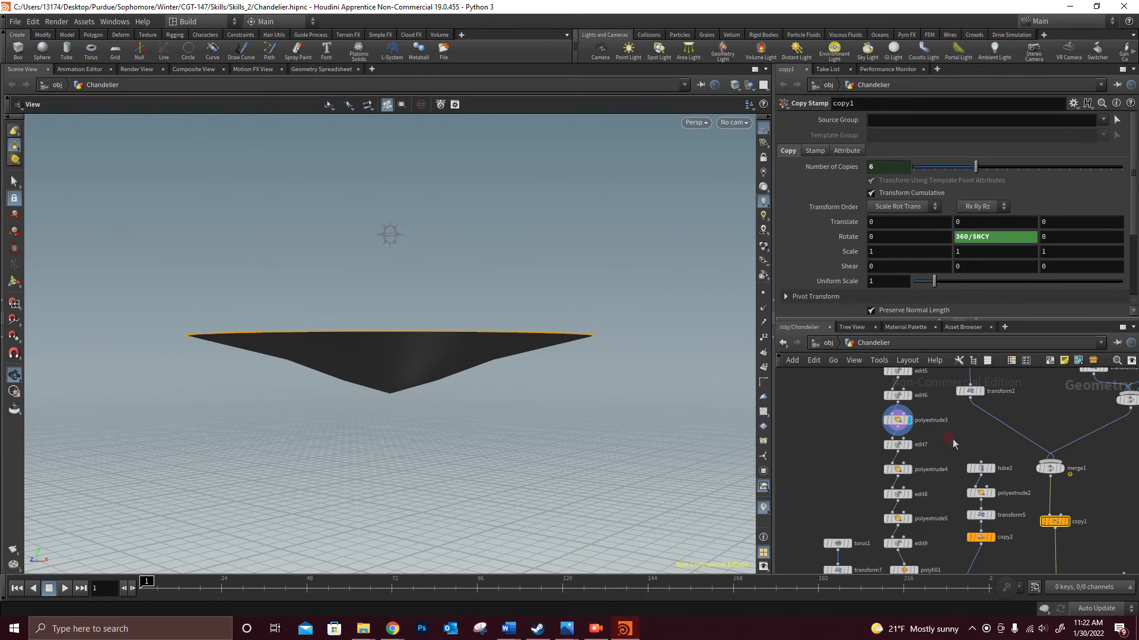
pyautogui.scroll(-2, 931, 463)
pyautogui.click(399, 384)
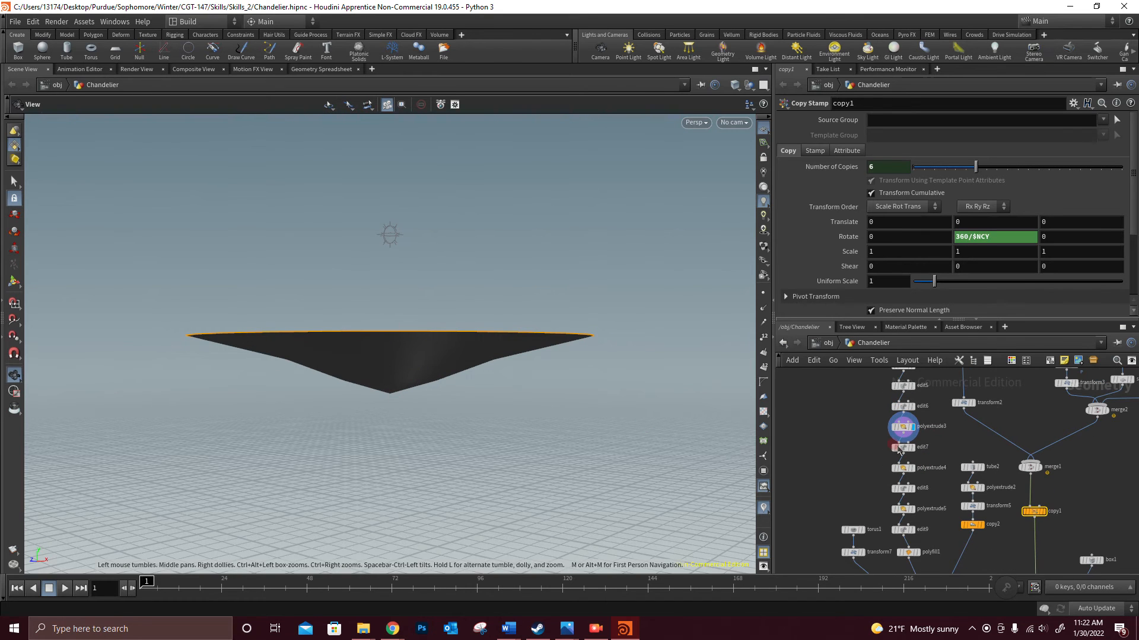
# - Display the tube2 node at the head of the branch leading to copy2
pyautogui.moveTo(937, 494); pyautogui.dragTo(890, 439, button='middle')
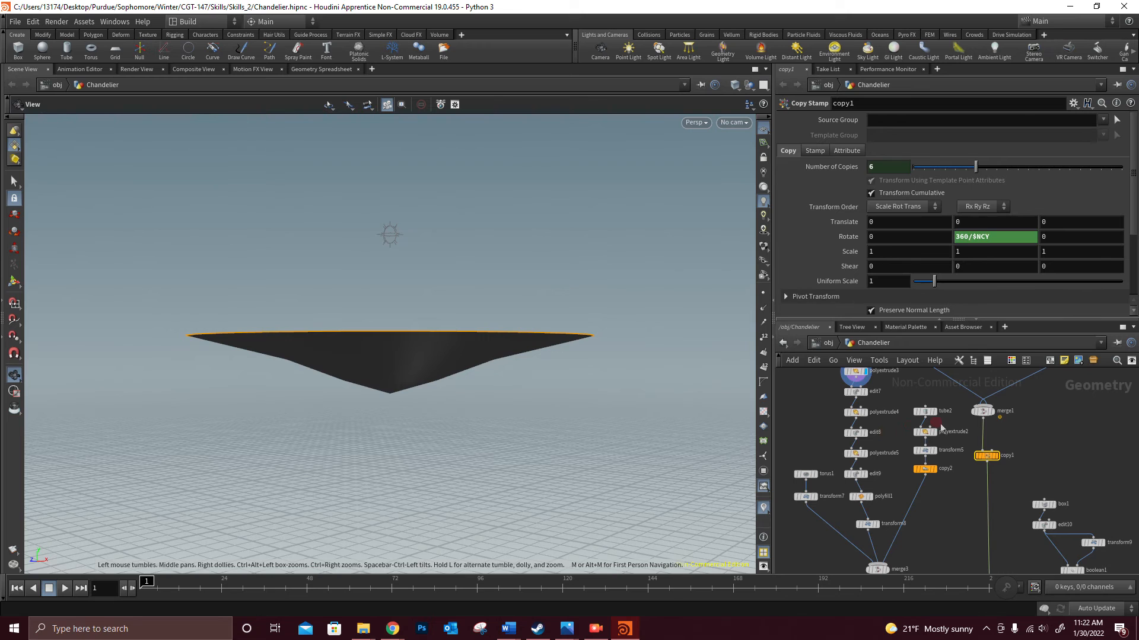
pyautogui.click(928, 409)
pyautogui.click(474, 397)
pyautogui.click(438, 504)
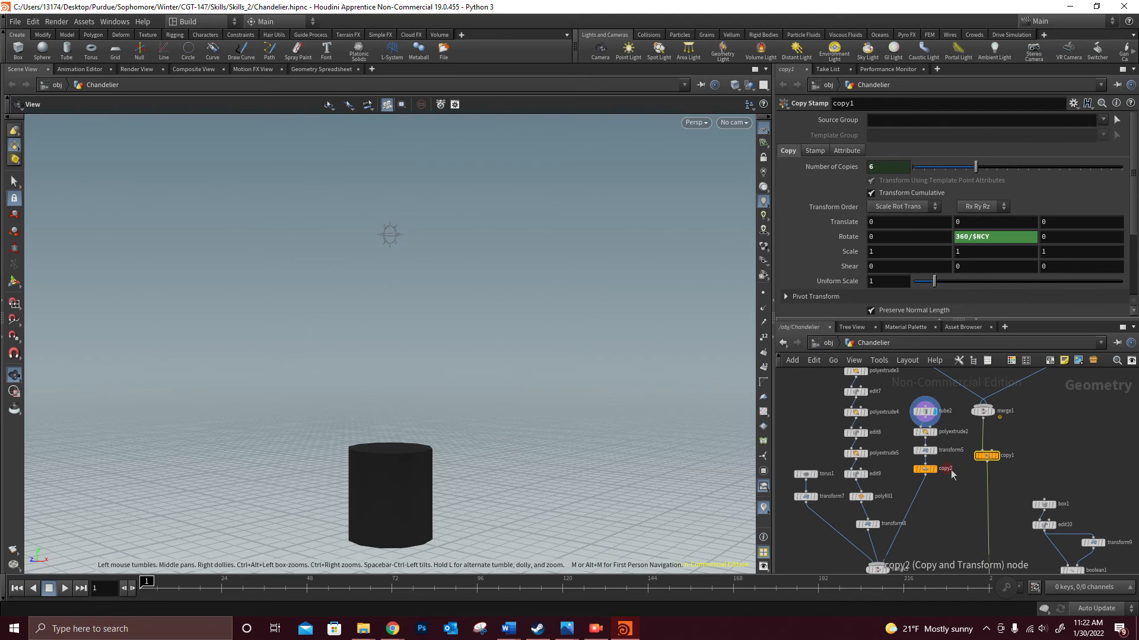
# - Display the copy2 node's output and view both ridged cylinder copies together in the viewport
pyautogui.click(924, 468)
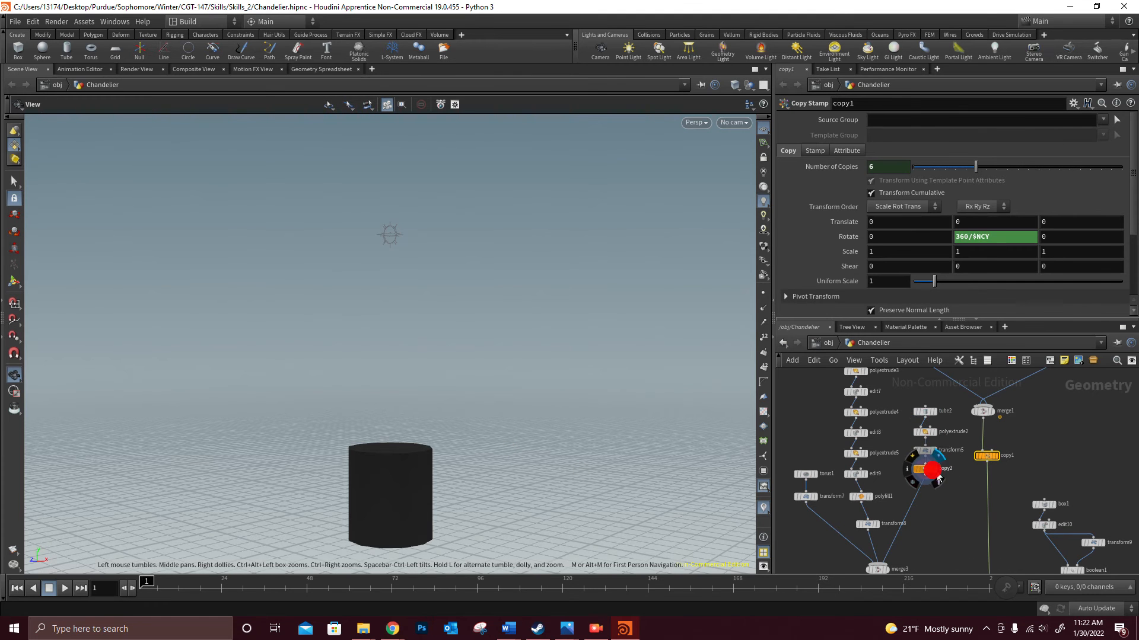
pyautogui.moveTo(461, 408); pyautogui.dragTo(468, 417)
pyautogui.scroll(6, 465, 416)
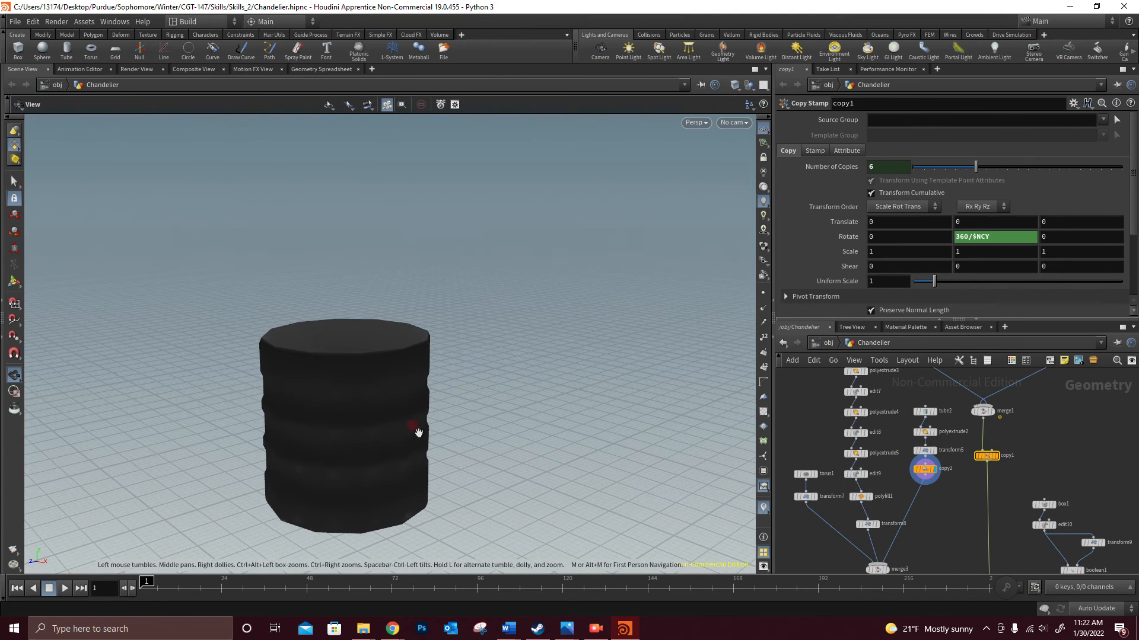
pyautogui.moveTo(519, 448); pyautogui.dragTo(536, 250, button='middle')
pyautogui.scroll(-7, 439, 340)
pyautogui.scroll(-4, 439, 374)
pyautogui.moveTo(497, 426); pyautogui.dragTo(452, 329, button='middle')
# - Display the output of the copy3 node in the box1 branch to view the copied chain links
pyautogui.moveTo(935, 530); pyautogui.dragTo(921, 446, button='middle')
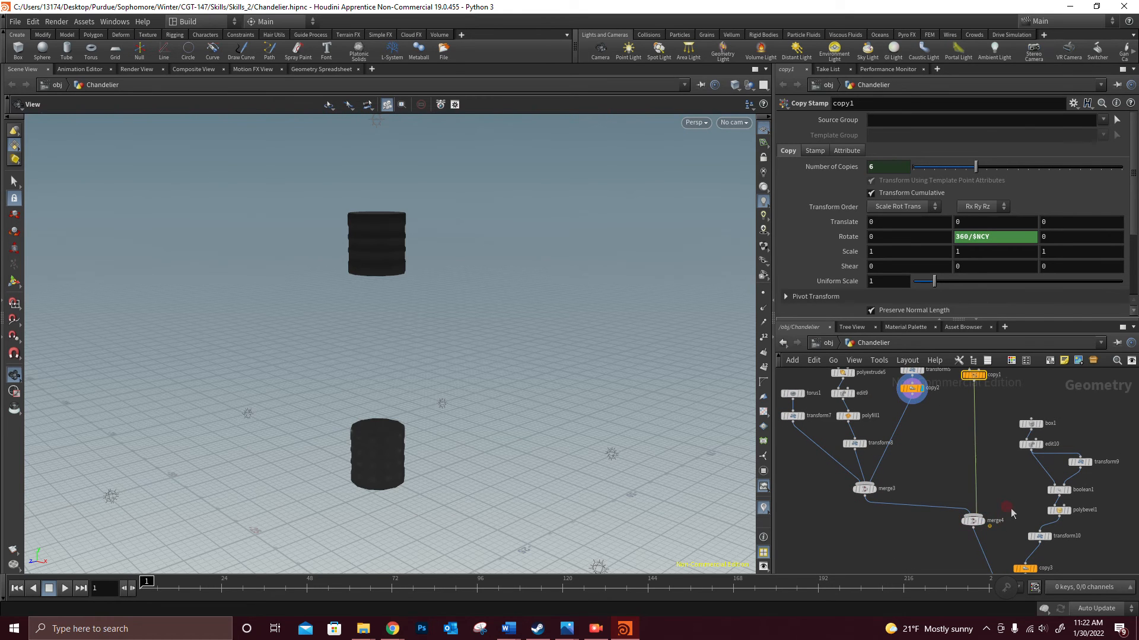
pyautogui.moveTo(1015, 487); pyautogui.dragTo(912, 456, button='middle')
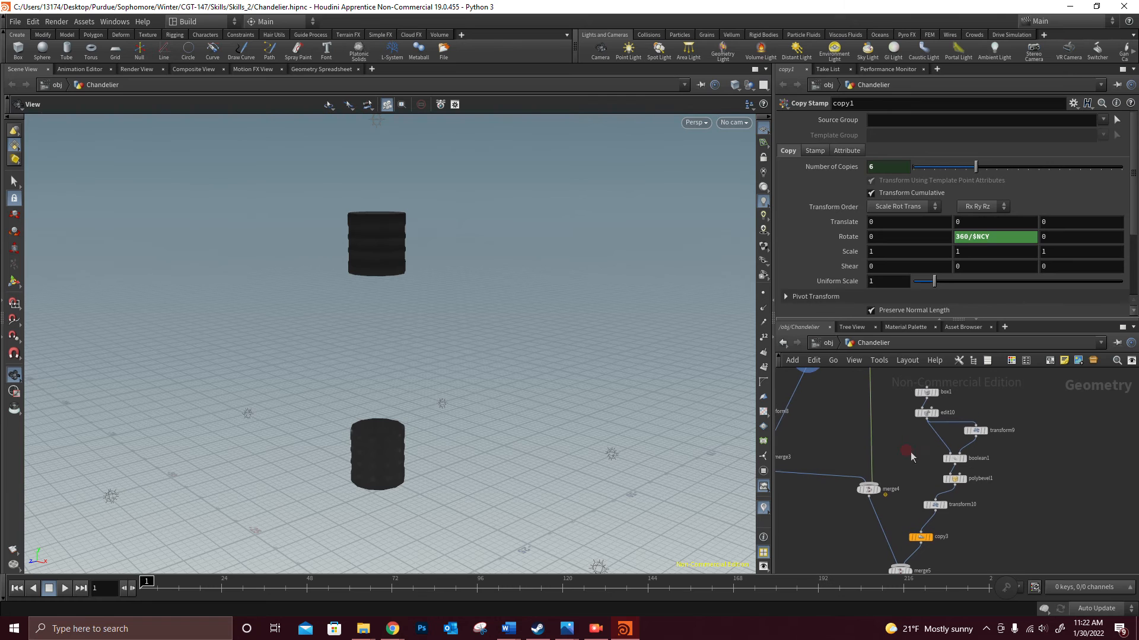
pyautogui.click(931, 538)
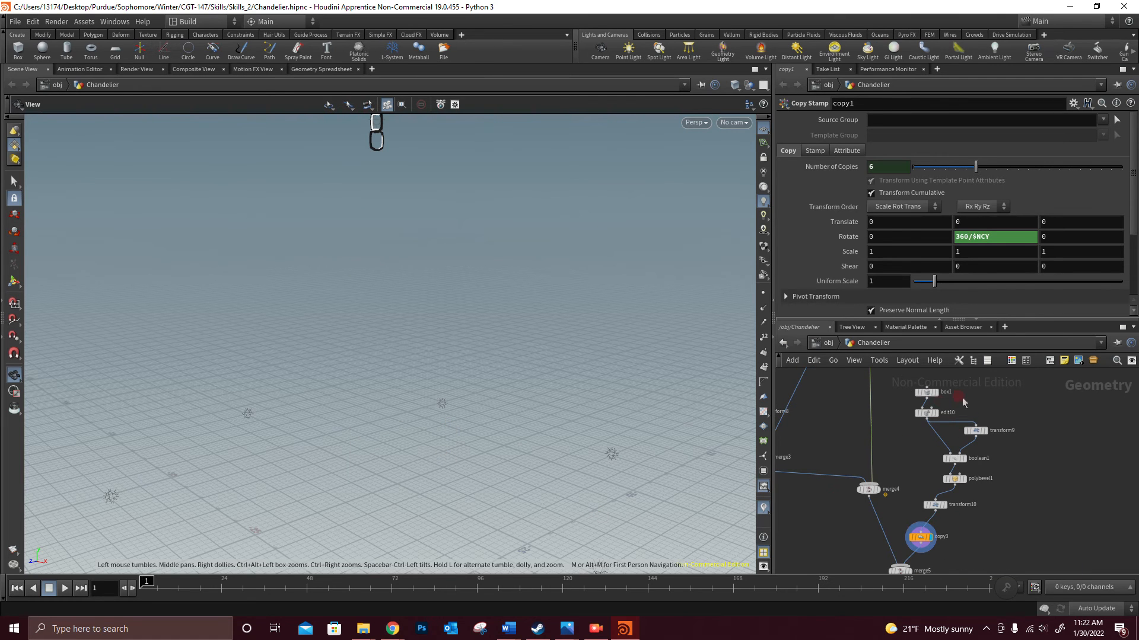
# - Select and display the box1 node at the head of the chain branch and view its flat box in the viewport
pyautogui.click(936, 399)
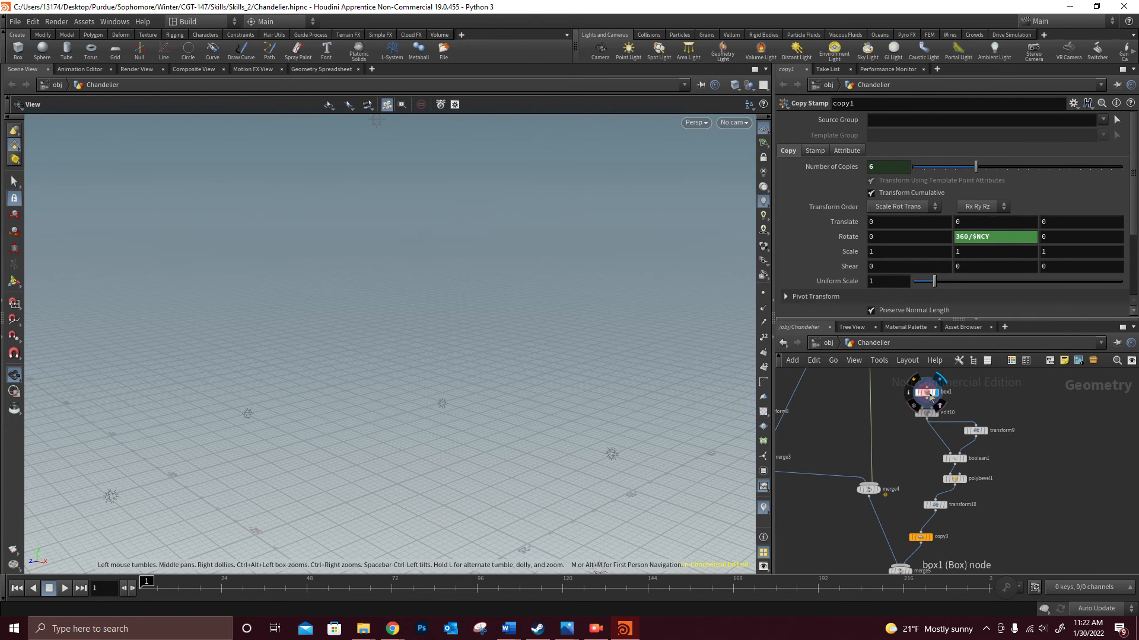
pyautogui.click(930, 396)
pyautogui.moveTo(544, 452); pyautogui.dragTo(481, 454)
pyautogui.moveTo(475, 446); pyautogui.dragTo(603, 269, button='middle')
pyautogui.scroll(8, 473, 412)
pyautogui.moveTo(424, 371); pyautogui.dragTo(829, 597, button='middle')
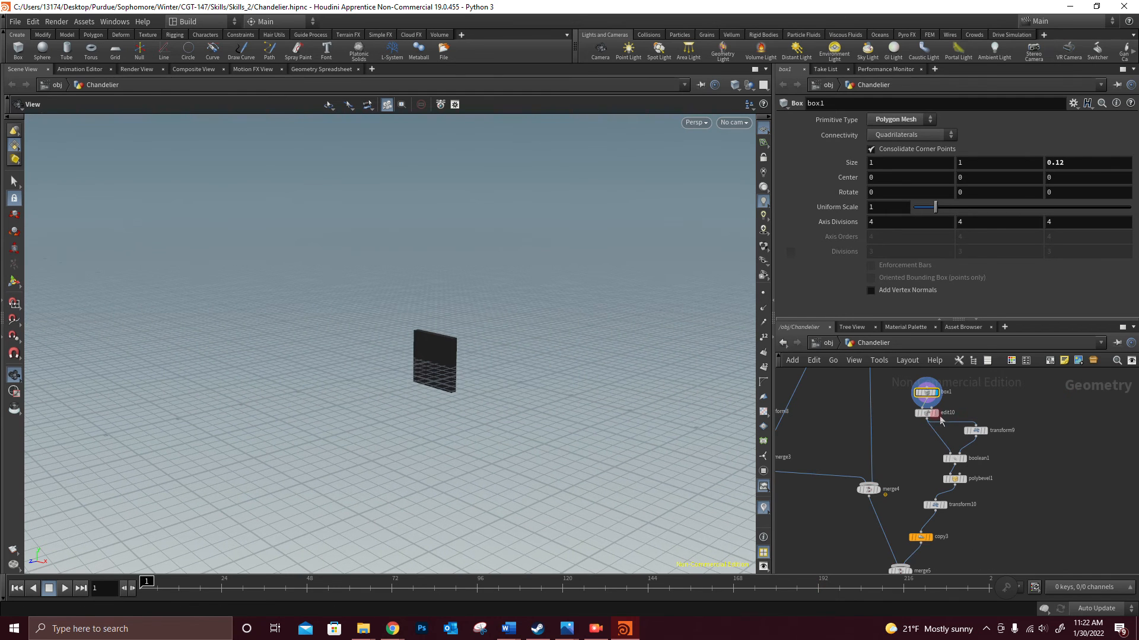
# - Display the transform9 node's output to view the second shape feeding boolean1
pyautogui.moveTo(970, 462)
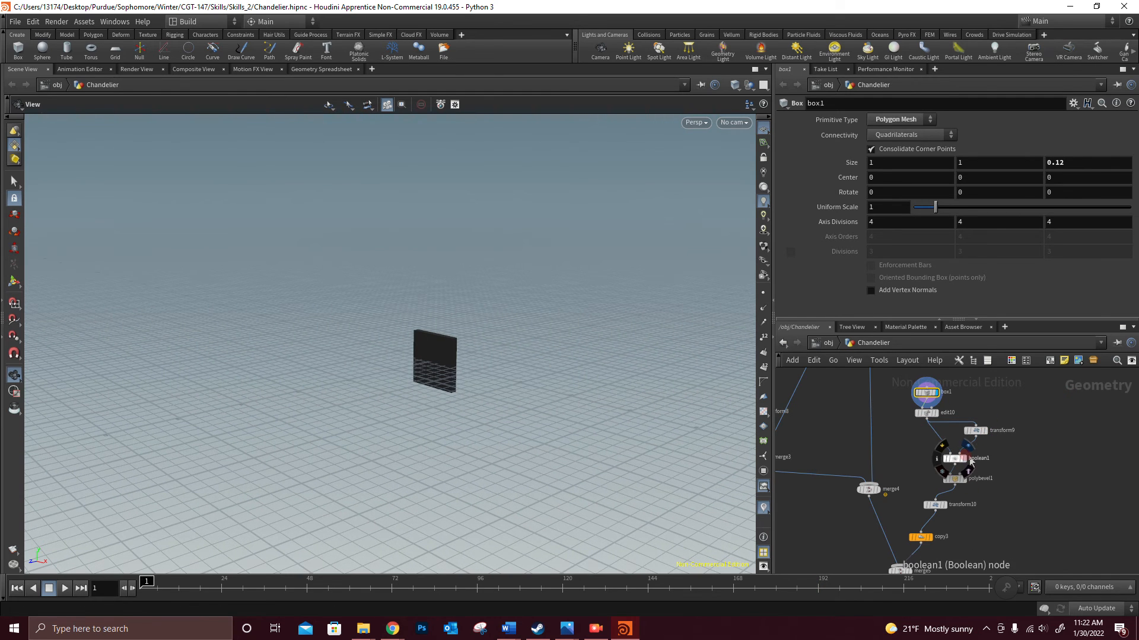
pyautogui.scroll(5, 978, 465)
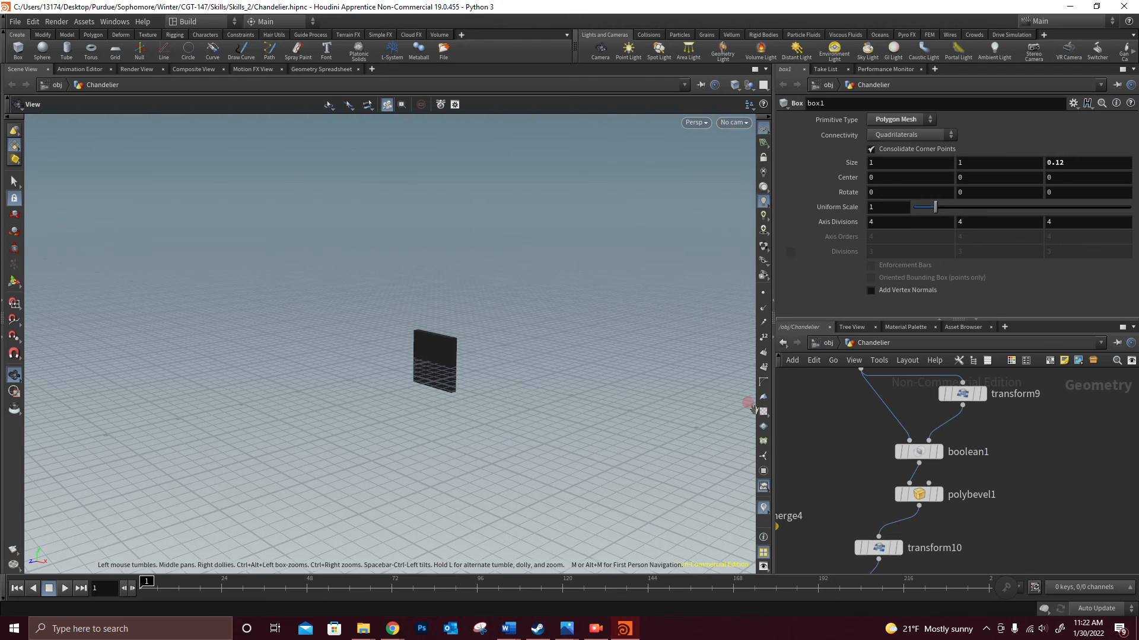
pyautogui.click(982, 393)
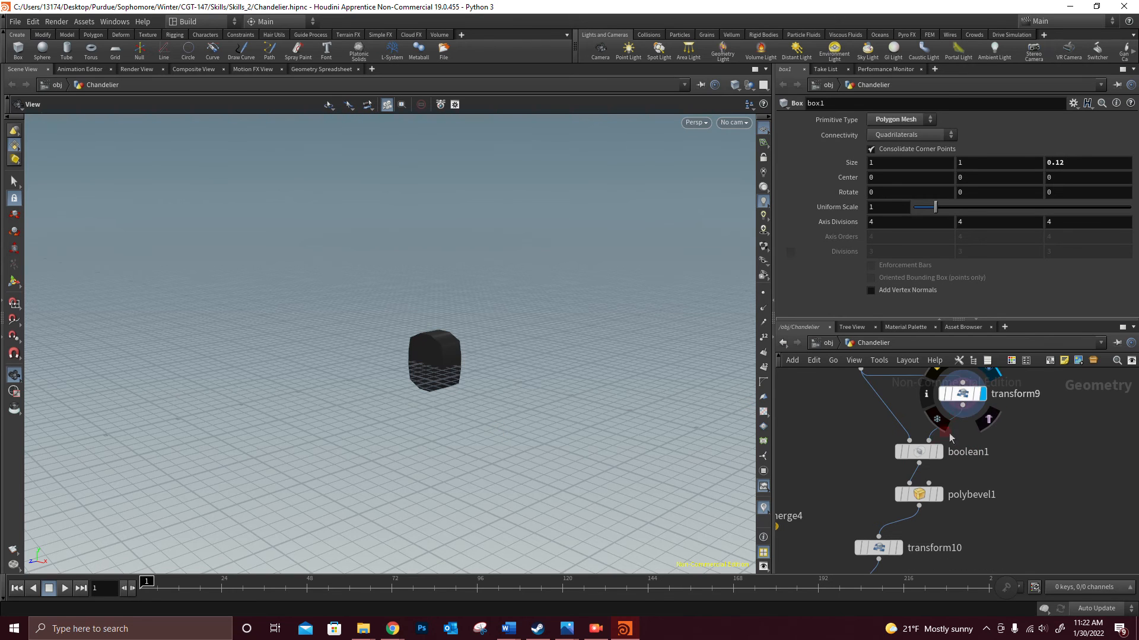
pyautogui.click(936, 453)
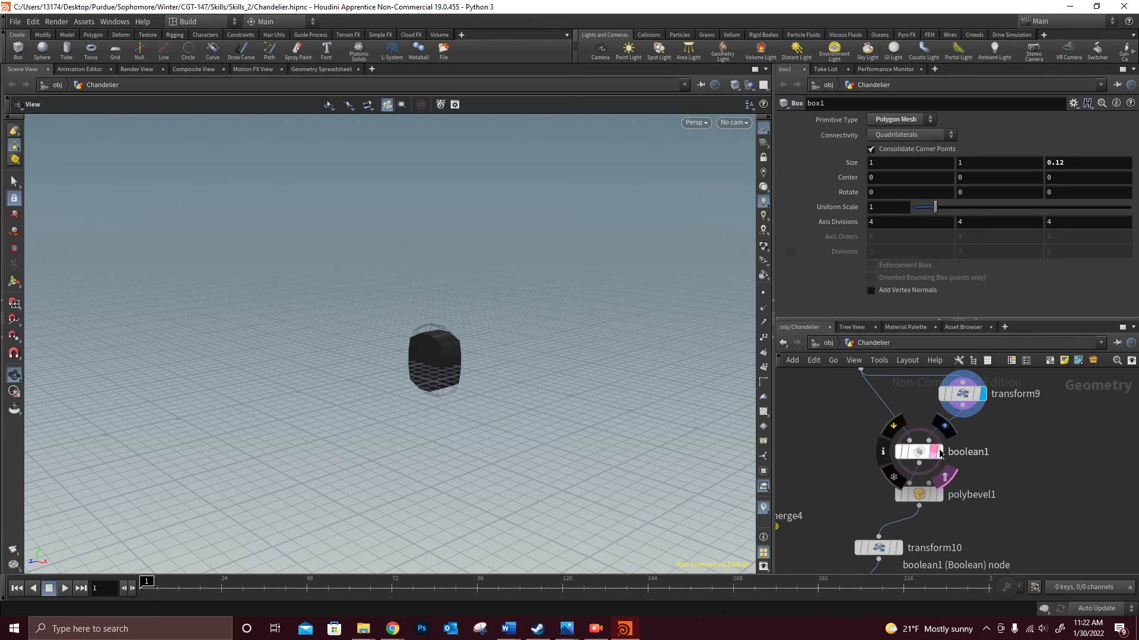
pyautogui.click(936, 453)
pyautogui.click(977, 394)
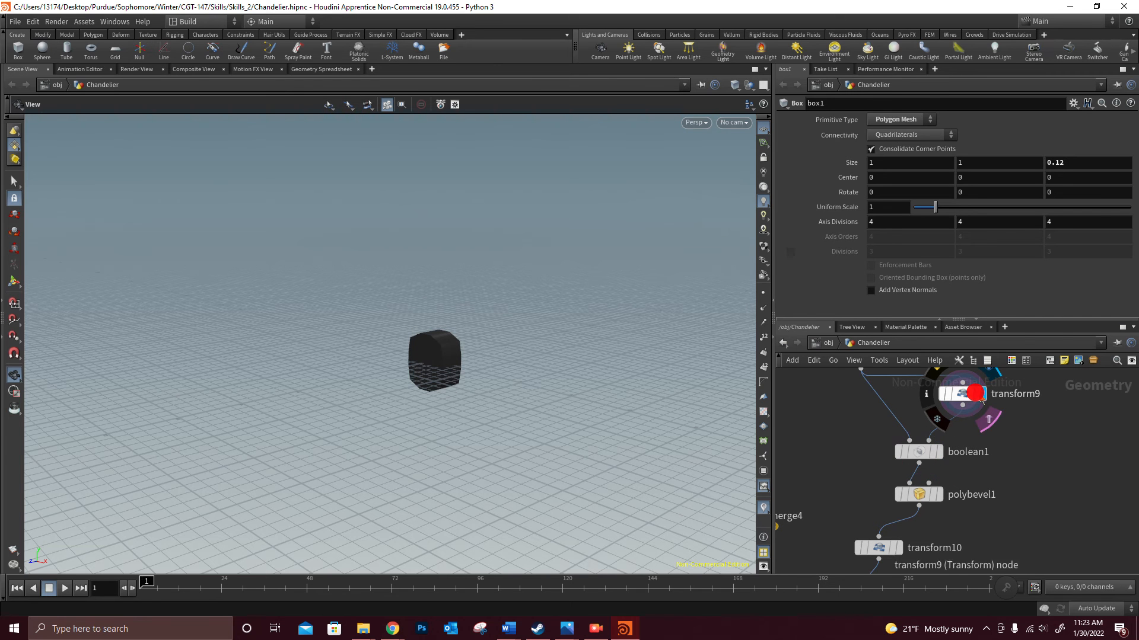
# - Display the boolean1 node's output and view the hollow chain link up close
pyautogui.click(938, 451)
pyautogui.scroll(5, 464, 356)
pyautogui.moveTo(414, 479); pyautogui.dragTo(589, 386)
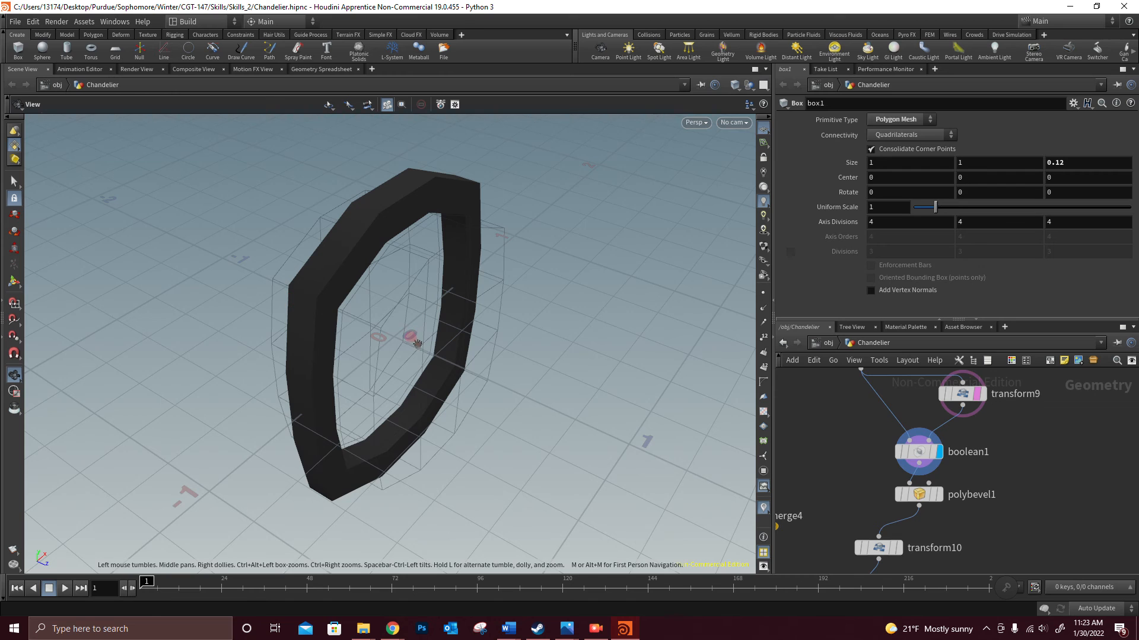
# - Display the polybevel1 output, followed by the transform10 output, and frame the chain link in the viewport
pyautogui.scroll(-2, 998, 495)
pyautogui.click(941, 491)
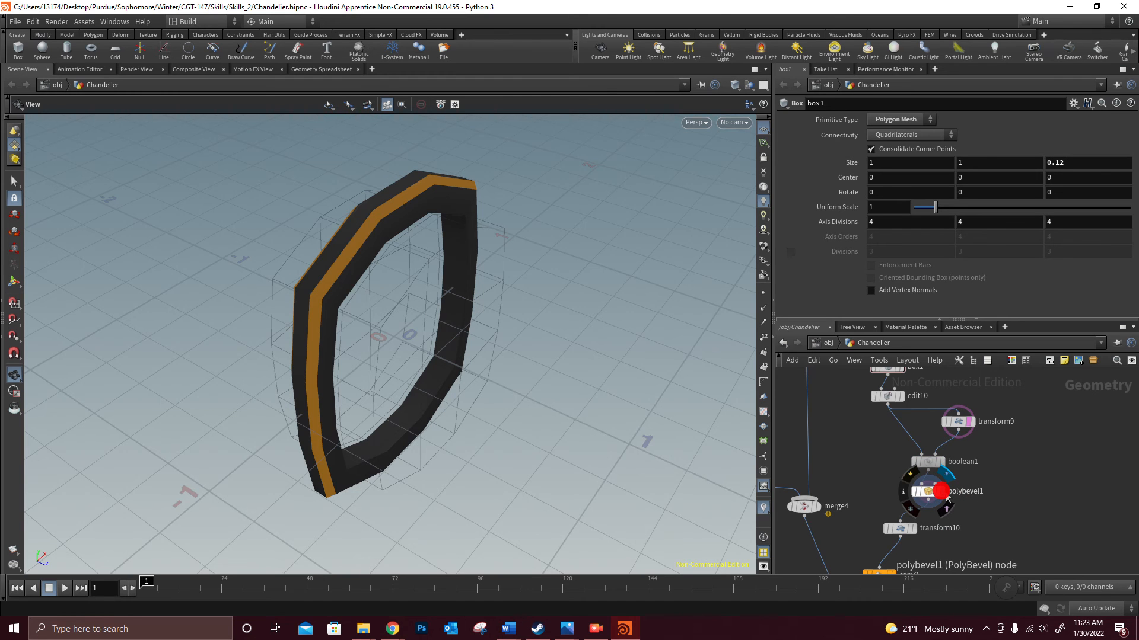
pyautogui.click(911, 528)
pyautogui.press('f')
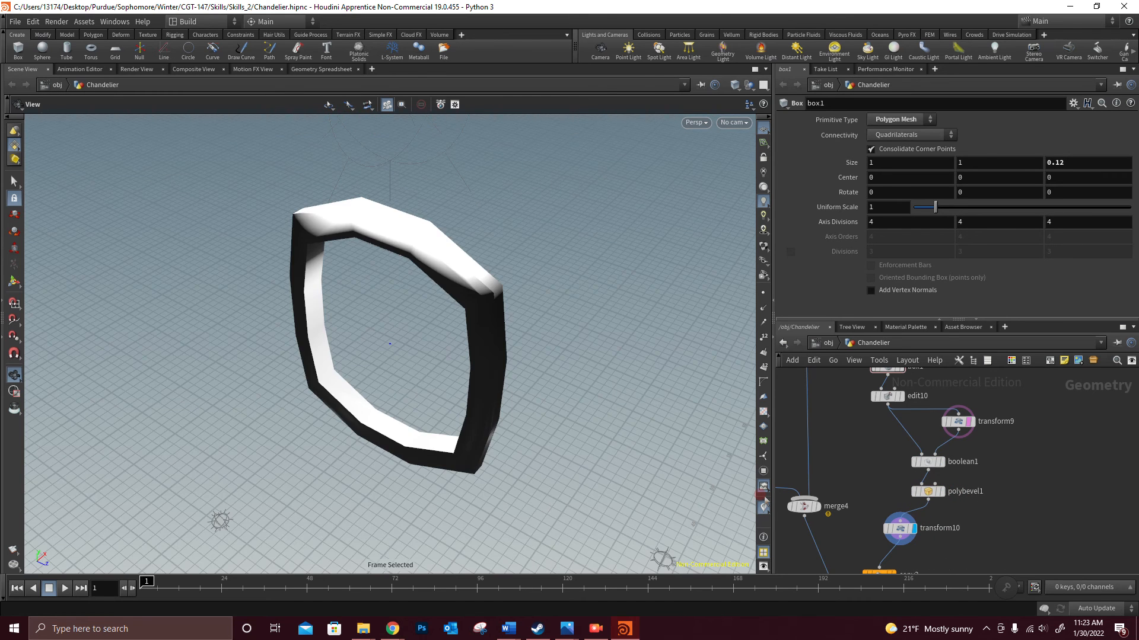
pyautogui.scroll(-3, 313, 522)
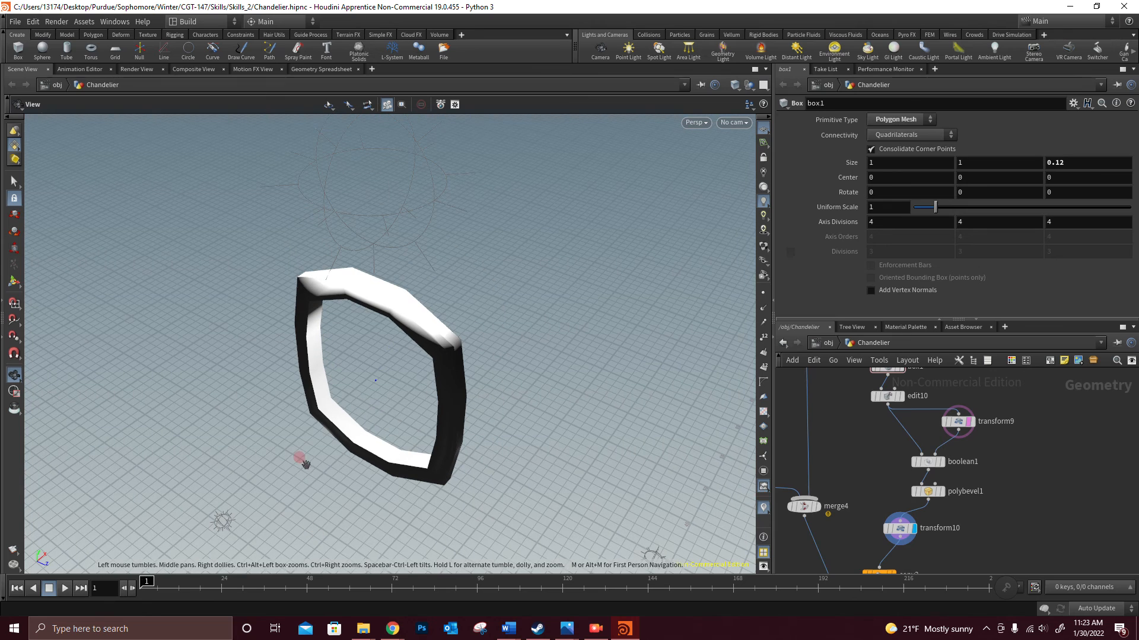
pyautogui.moveTo(472, 351); pyautogui.dragTo(468, 331, button='middle')
pyautogui.moveTo(466, 327); pyautogui.dragTo(562, 312)
pyautogui.moveTo(562, 312); pyautogui.dragTo(542, 132, button='middle')
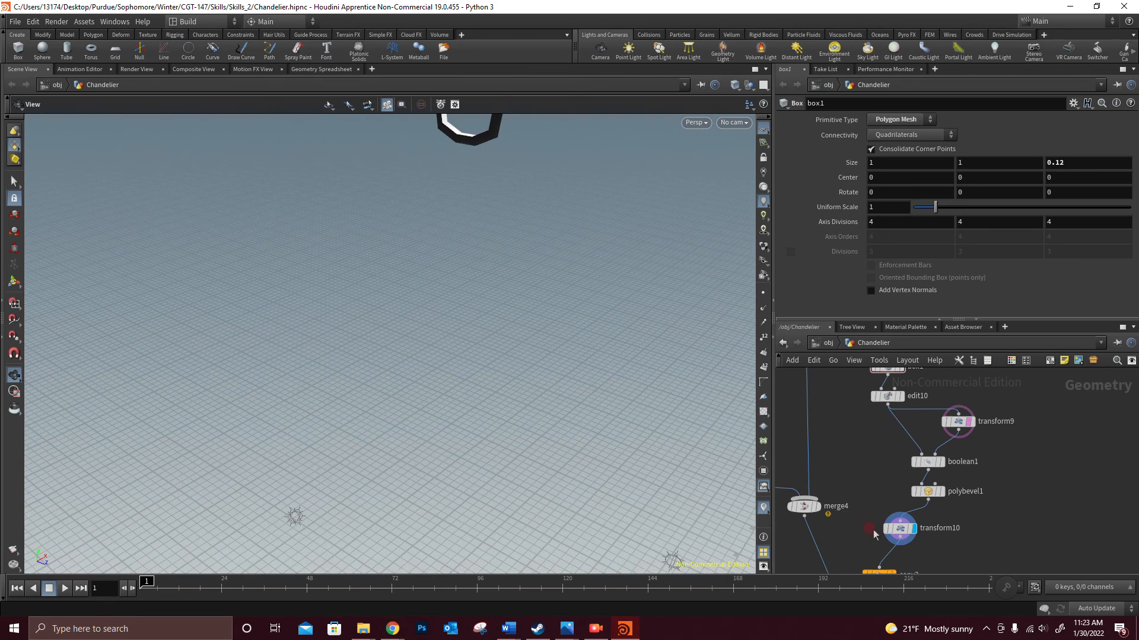
# - Select the copy3 node and examine its total number, translate and rotate parameters
pyautogui.scroll(-3, 881, 535)
pyautogui.moveTo(1024, 539); pyautogui.dragTo(1078, 440, button='middle')
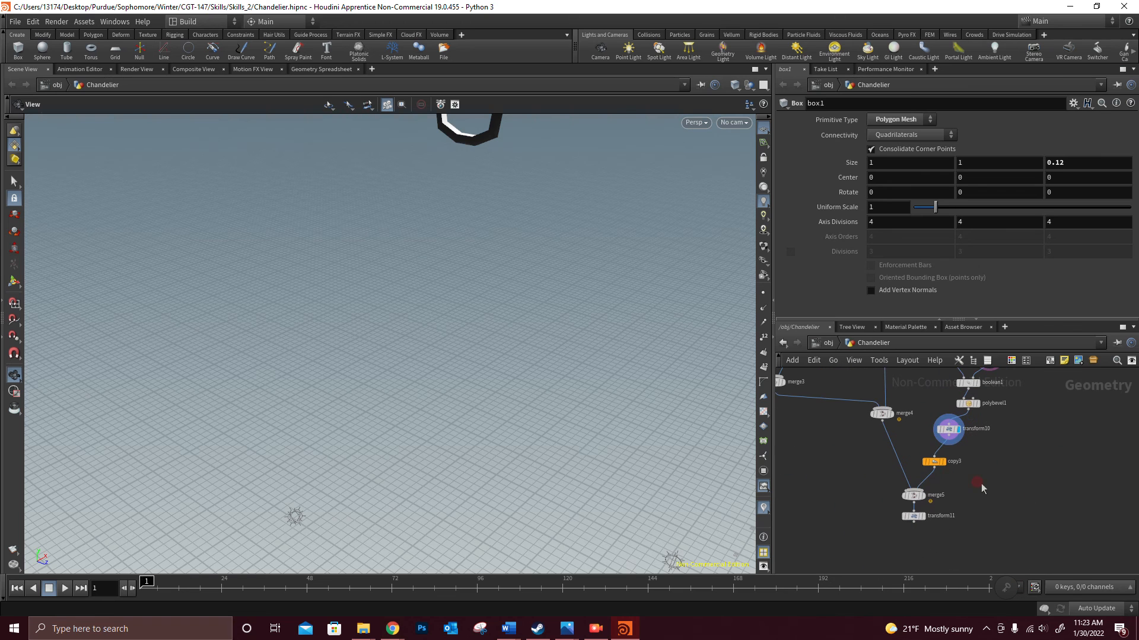
pyautogui.click(932, 463)
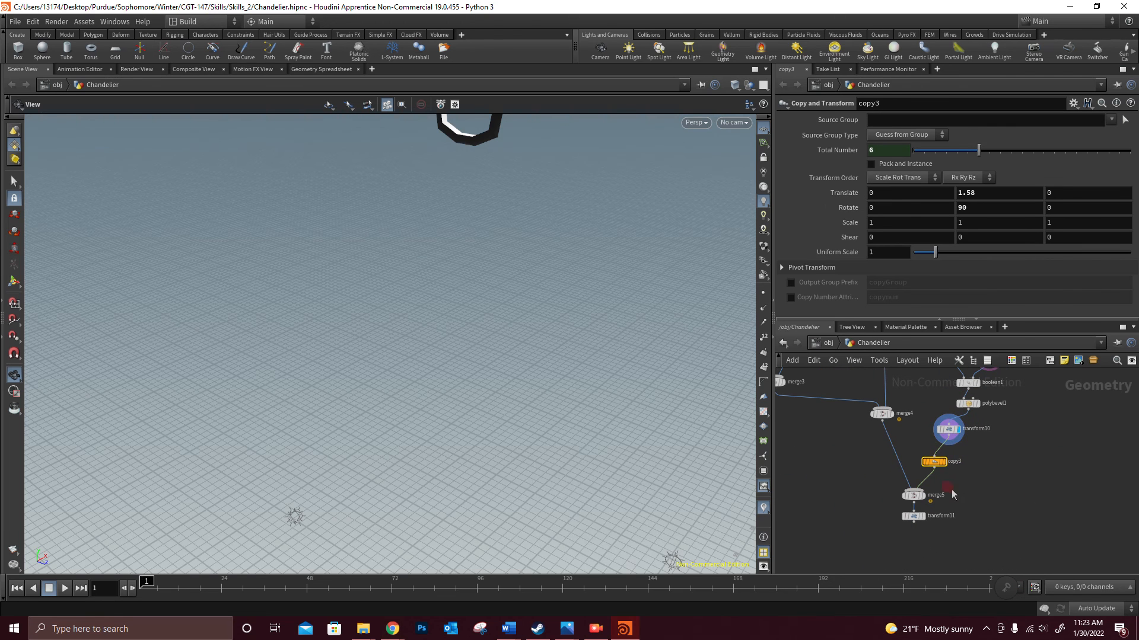
pyautogui.scroll(3, 934, 465)
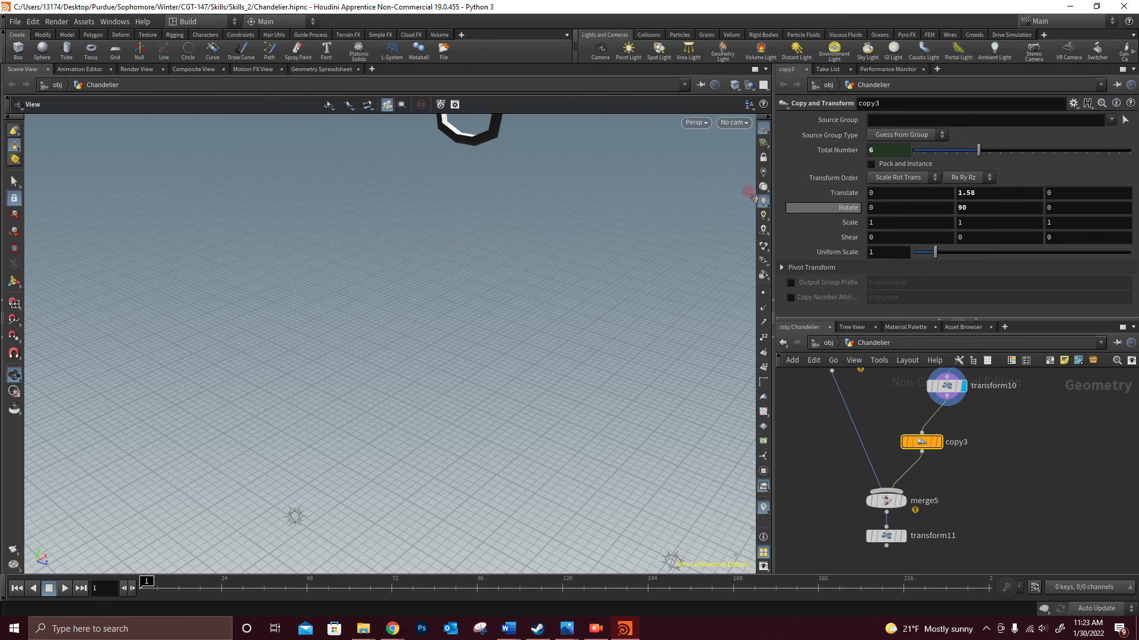
# - Display the copy3 node's output and view the interlocking chain links in the viewport
pyautogui.moveTo(498, 191); pyautogui.dragTo(477, 444, button='middle')
pyautogui.moveTo(934, 442); pyautogui.dragTo(935, 440)
pyautogui.click(935, 438)
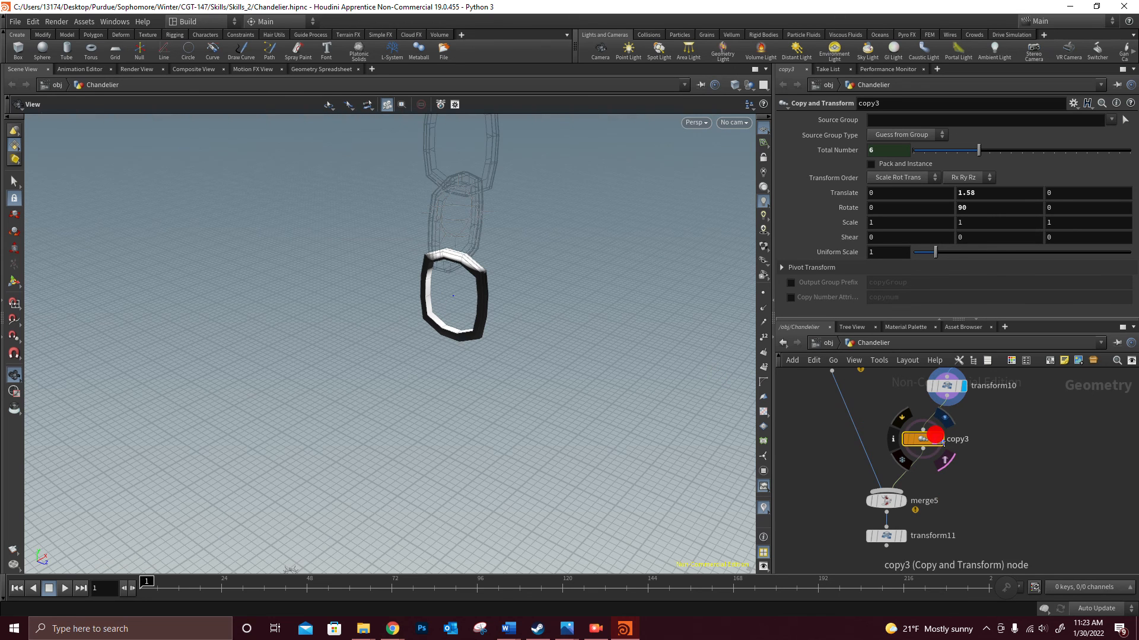
pyautogui.click(941, 439)
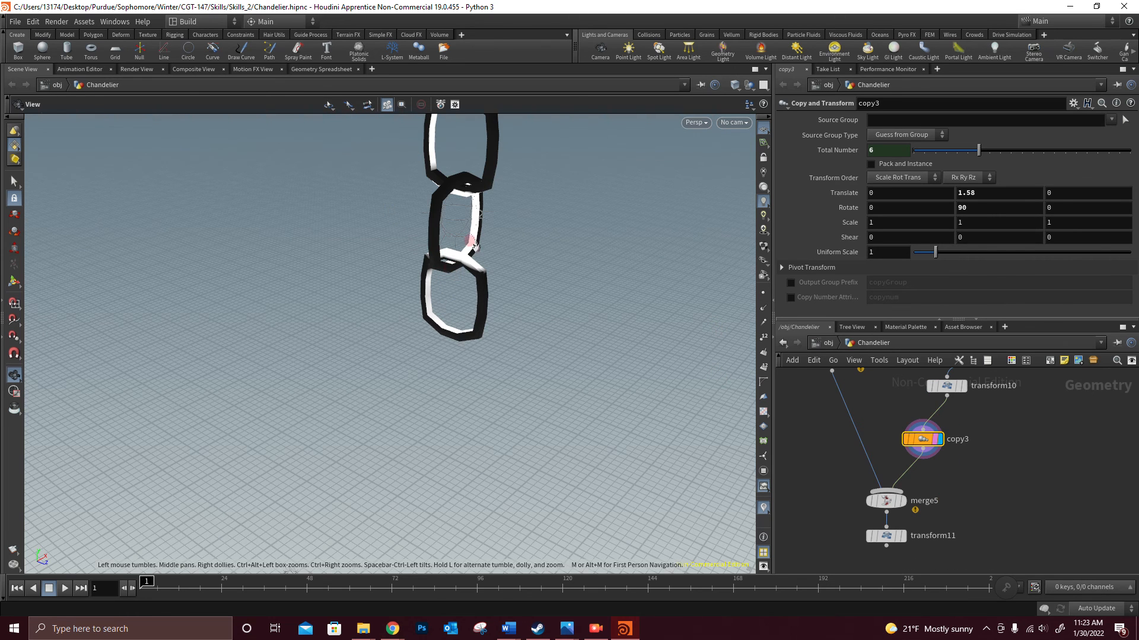
pyautogui.scroll(2, 484, 206)
# - Display the output of the transform11 node below merge5 at the end of the network
pyautogui.moveTo(988, 522); pyautogui.dragTo(983, 408, button='middle')
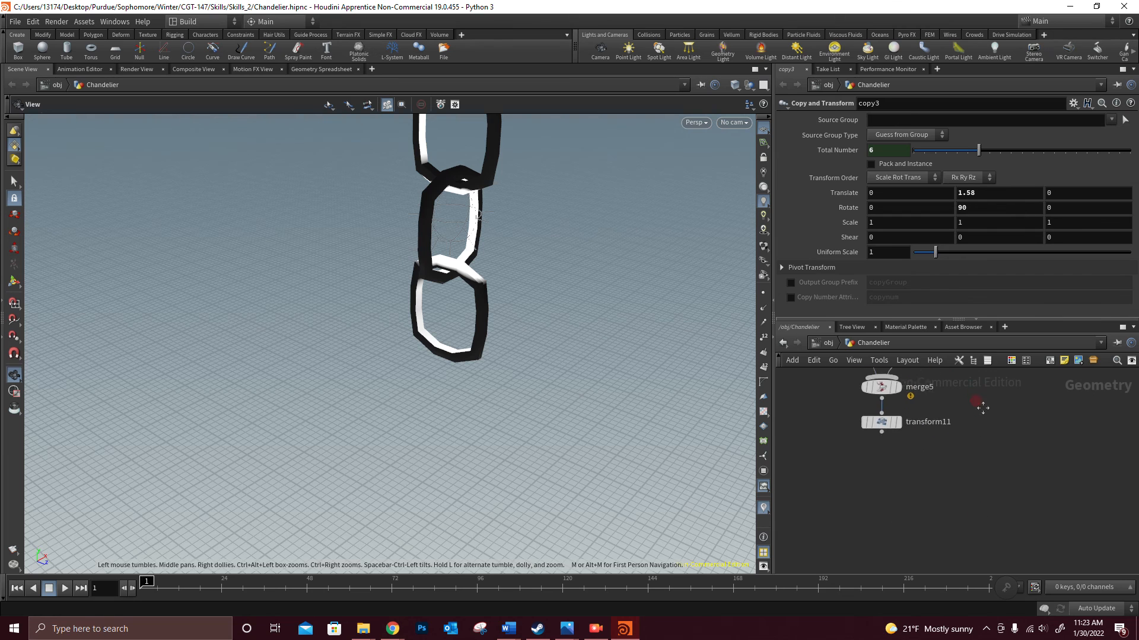
pyautogui.scroll(-5, 943, 404)
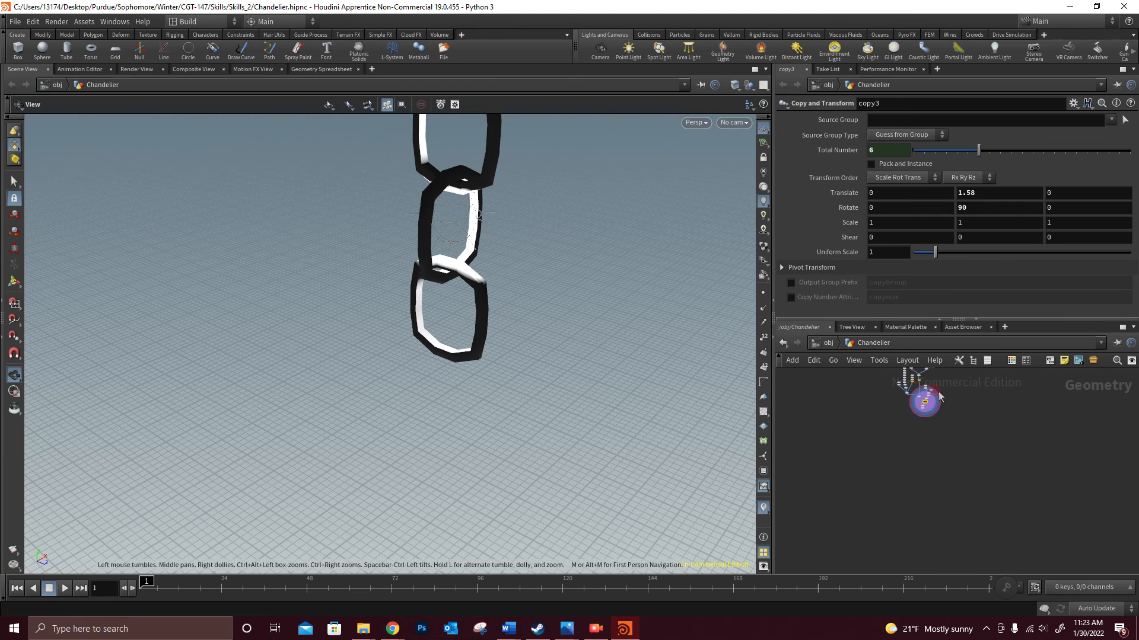
pyautogui.scroll(5, 904, 453)
pyautogui.moveTo(879, 444); pyautogui.dragTo(973, 519, button='middle')
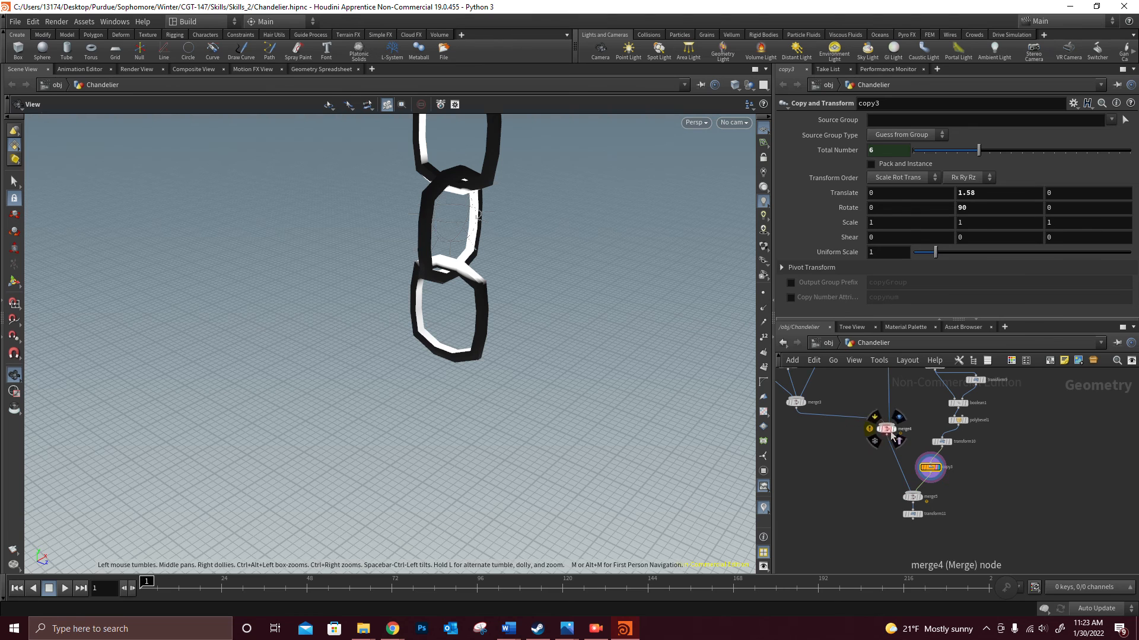
pyautogui.moveTo(958, 507); pyautogui.dragTo(972, 469, button='middle')
pyautogui.scroll(4, 968, 474)
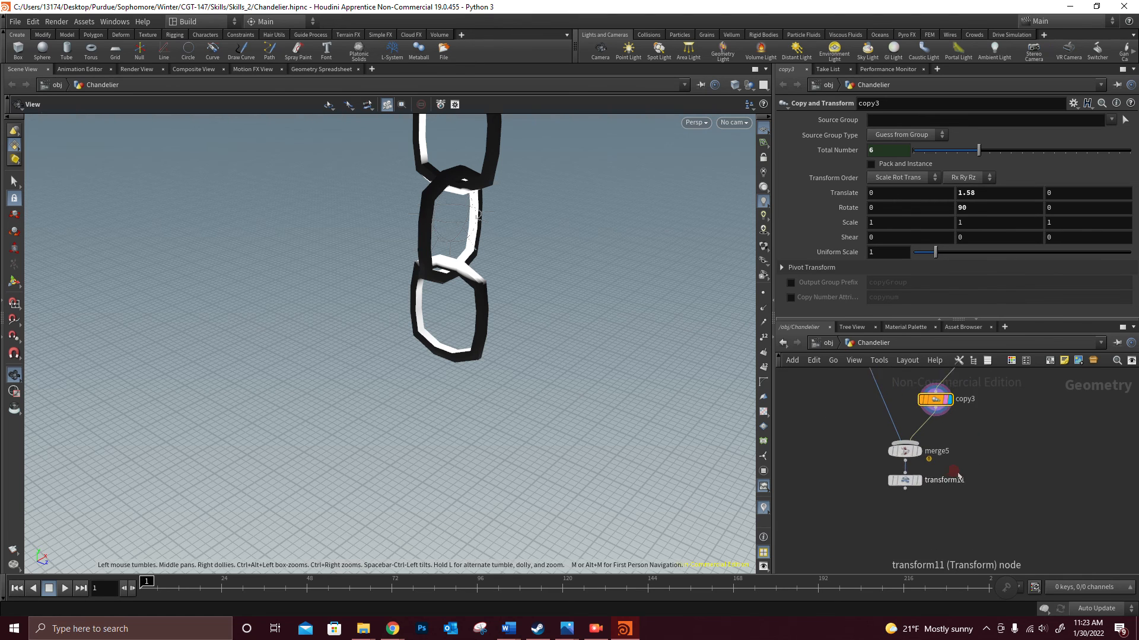
pyautogui.click(910, 485)
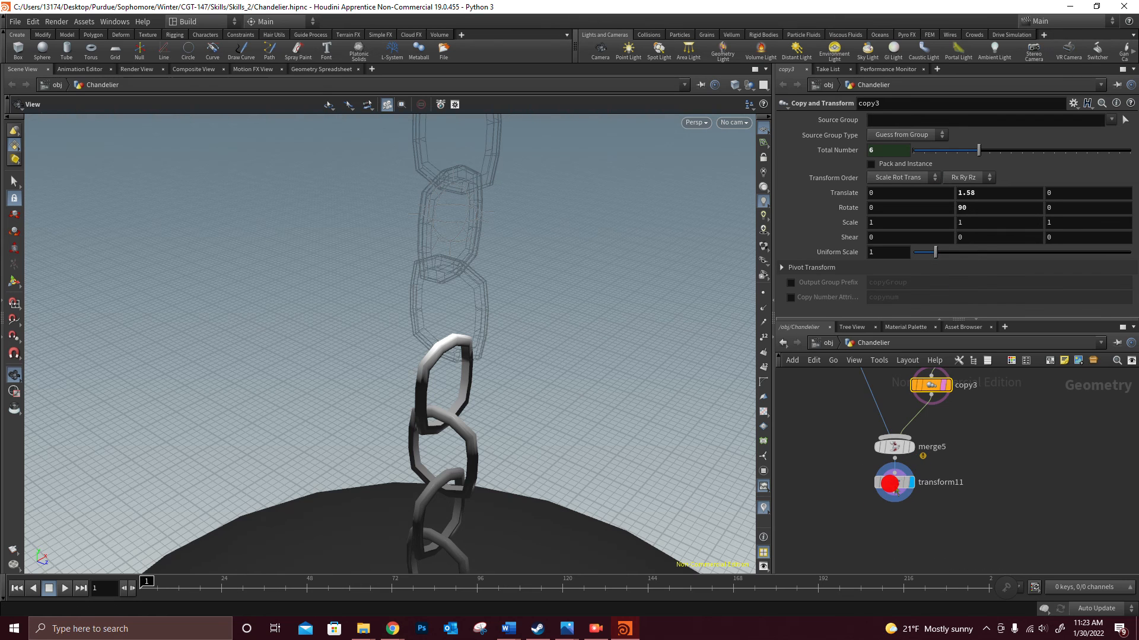
# - Select the transform11 node and inspect the full expression in its Y translate value
pyautogui.click(895, 483)
pyautogui.click(988, 165)
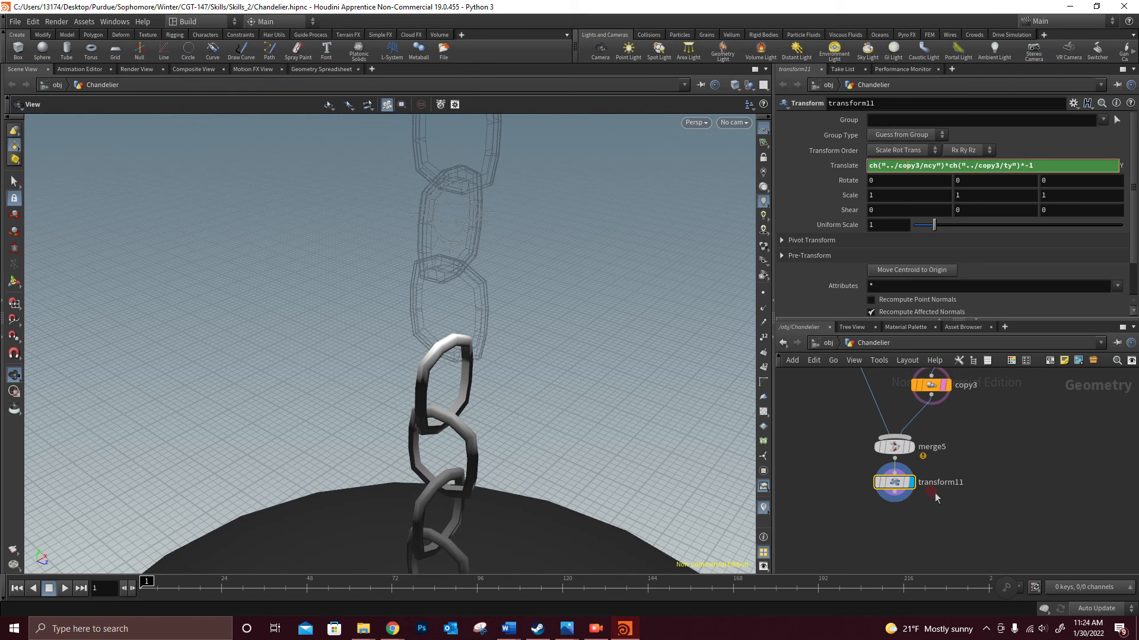
pyautogui.click(932, 426)
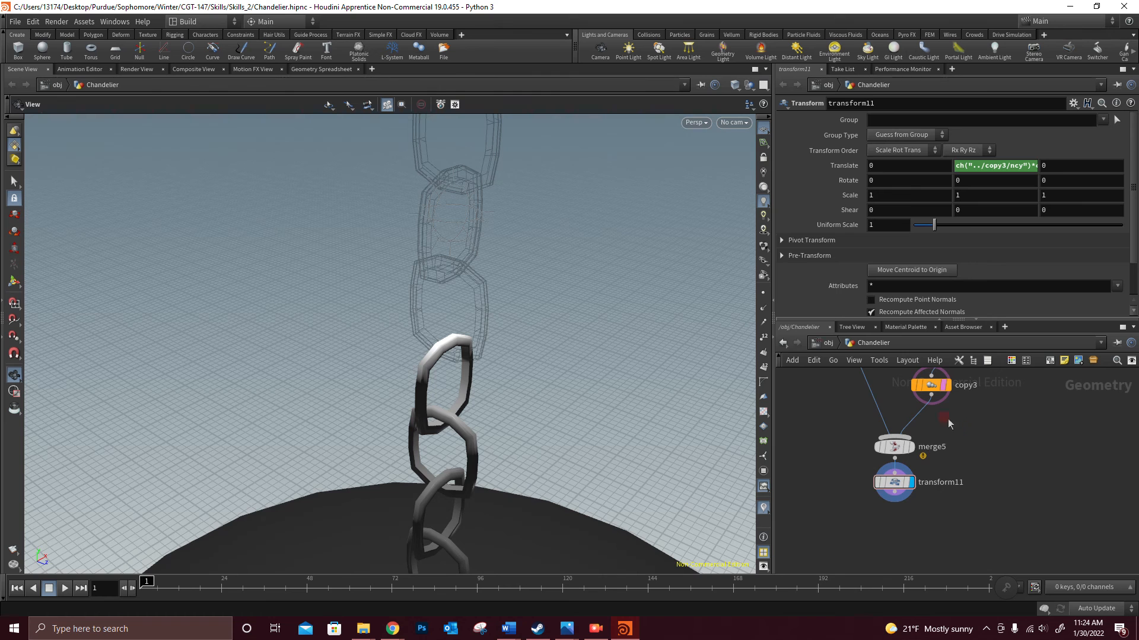
# - Return to the object level, select the Chandelier geometry object and bring the whole chandelier into view
pyautogui.click(783, 343)
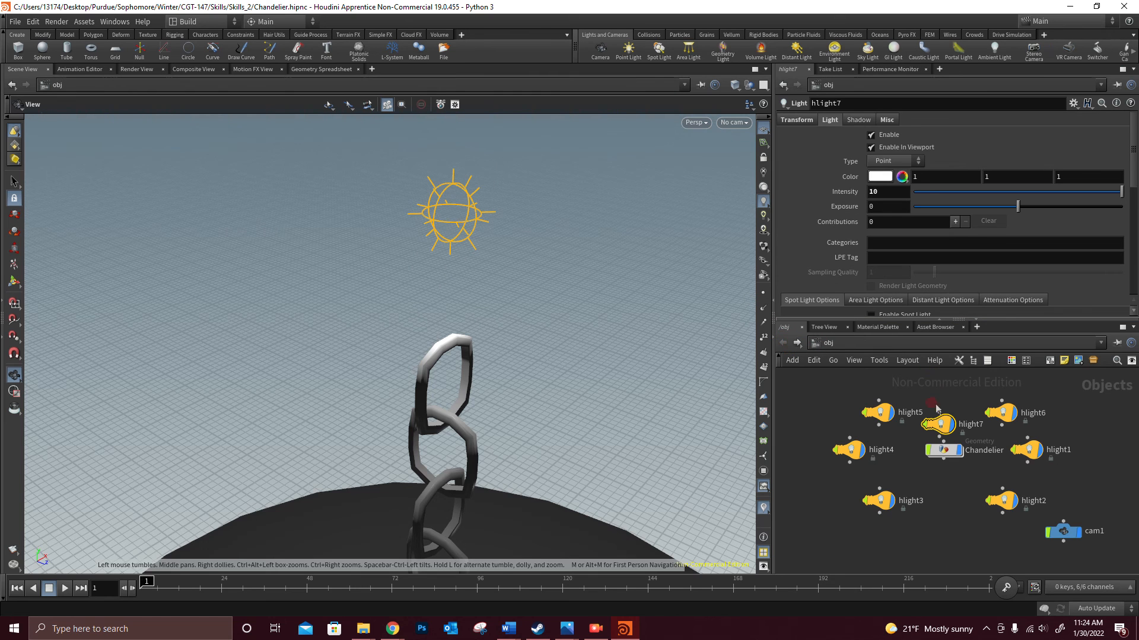
pyautogui.click(944, 452)
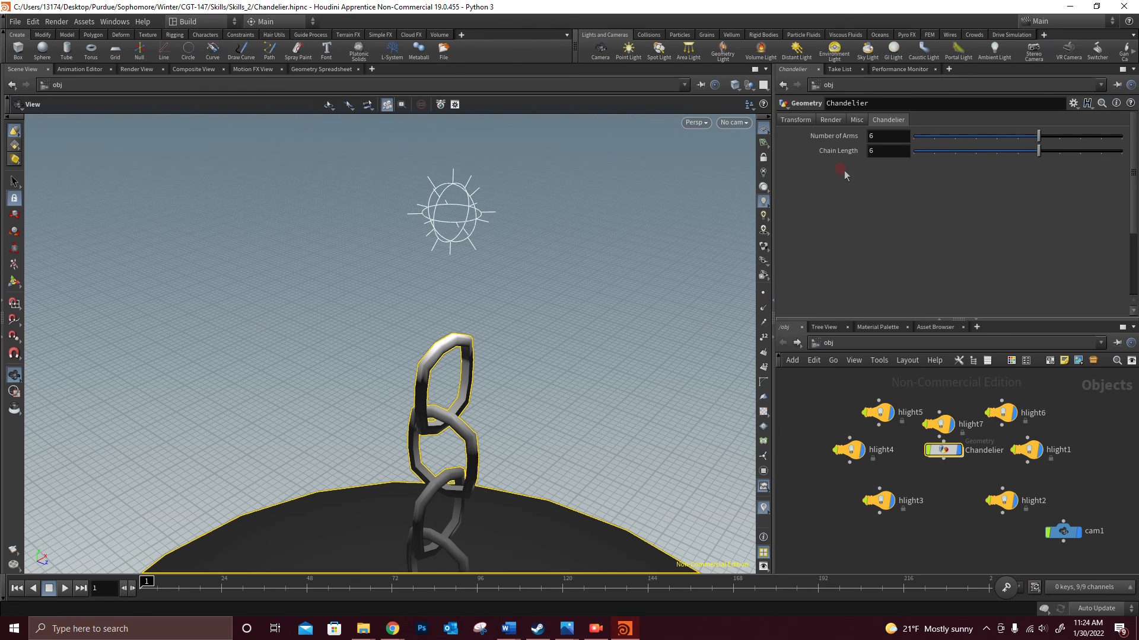
pyautogui.scroll(-10, 504, 379)
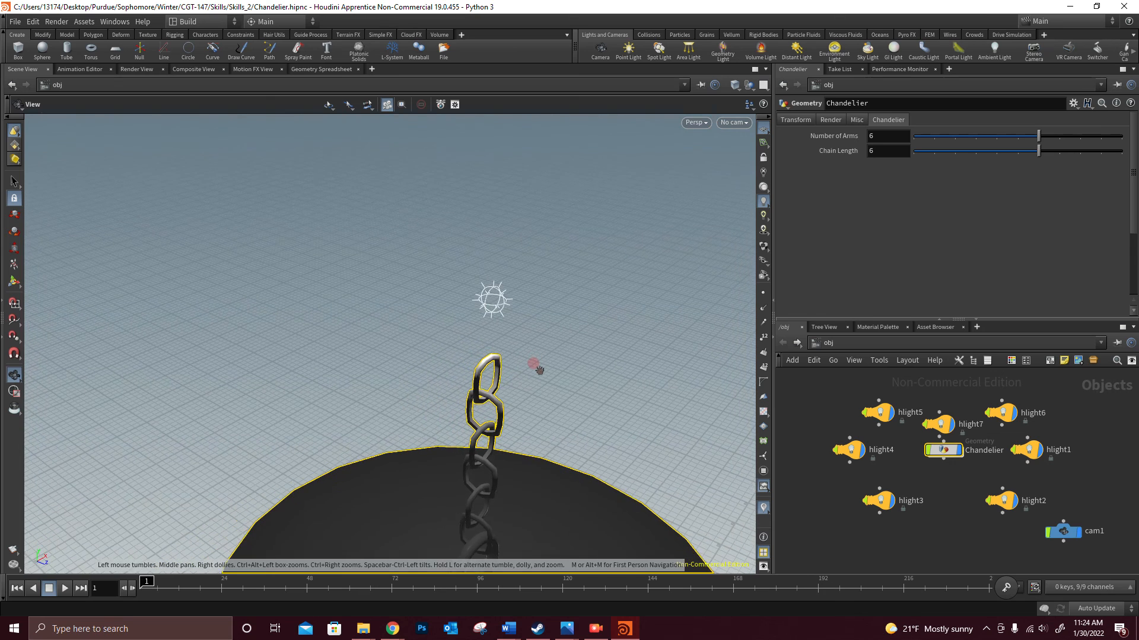
pyautogui.press('h')
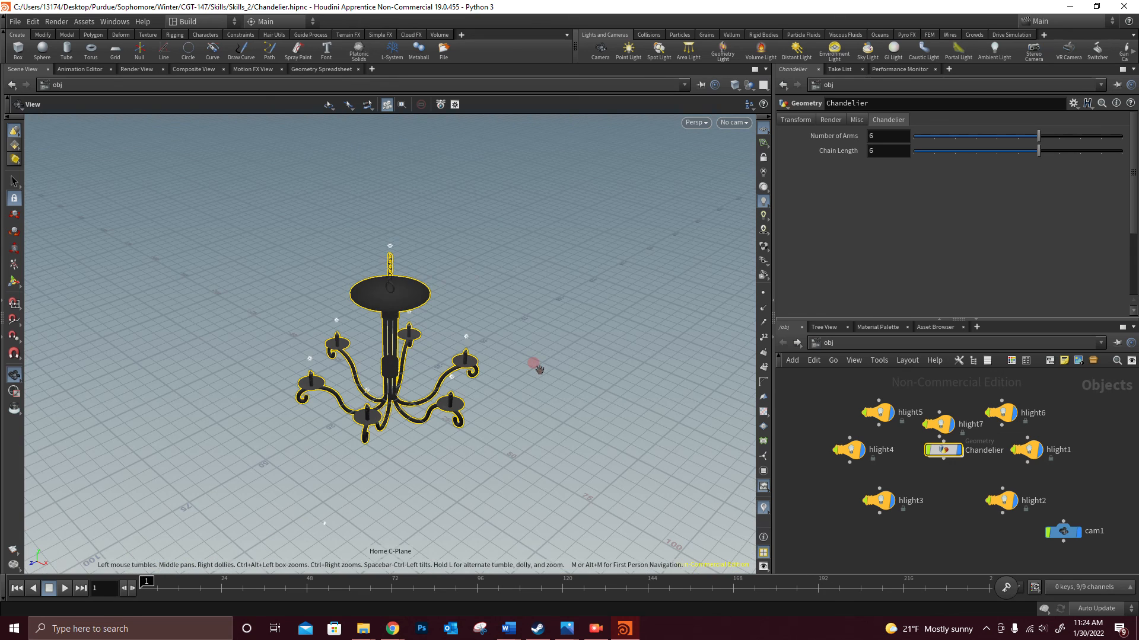
pyautogui.scroll(5, 539, 370)
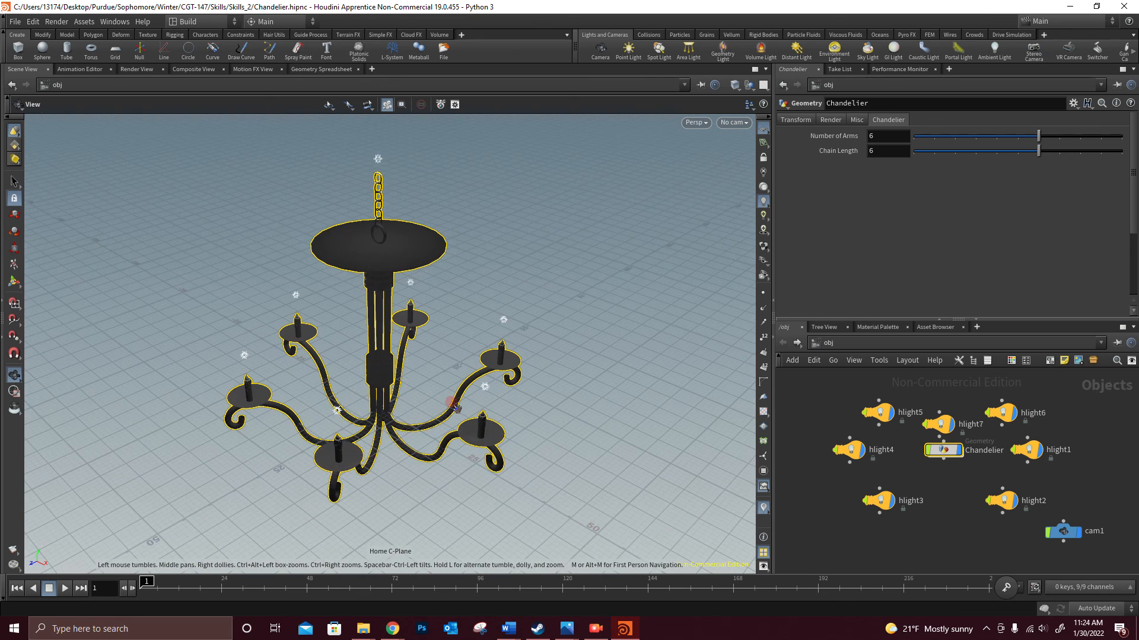
pyautogui.moveTo(505, 447); pyautogui.dragTo(503, 420)
# - Set the chandelier's Number of Arms to 10 and its Chain Length to 10
pyautogui.moveTo(995, 150); pyautogui.dragTo(1121, 148)
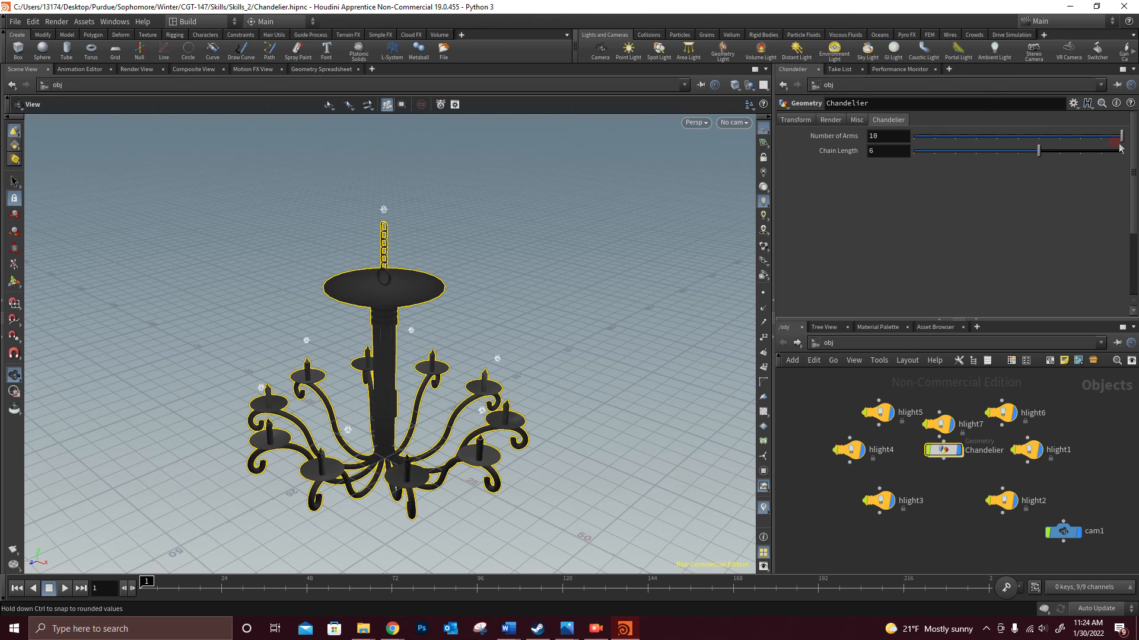
pyautogui.moveTo(1038, 151); pyautogui.dragTo(1134, 203)
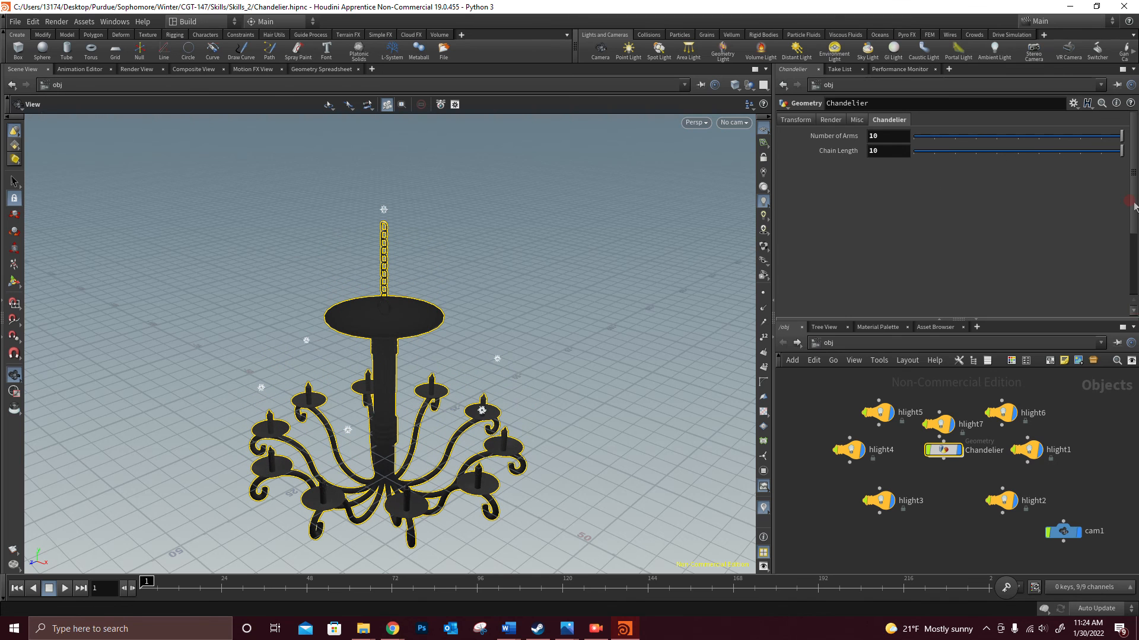